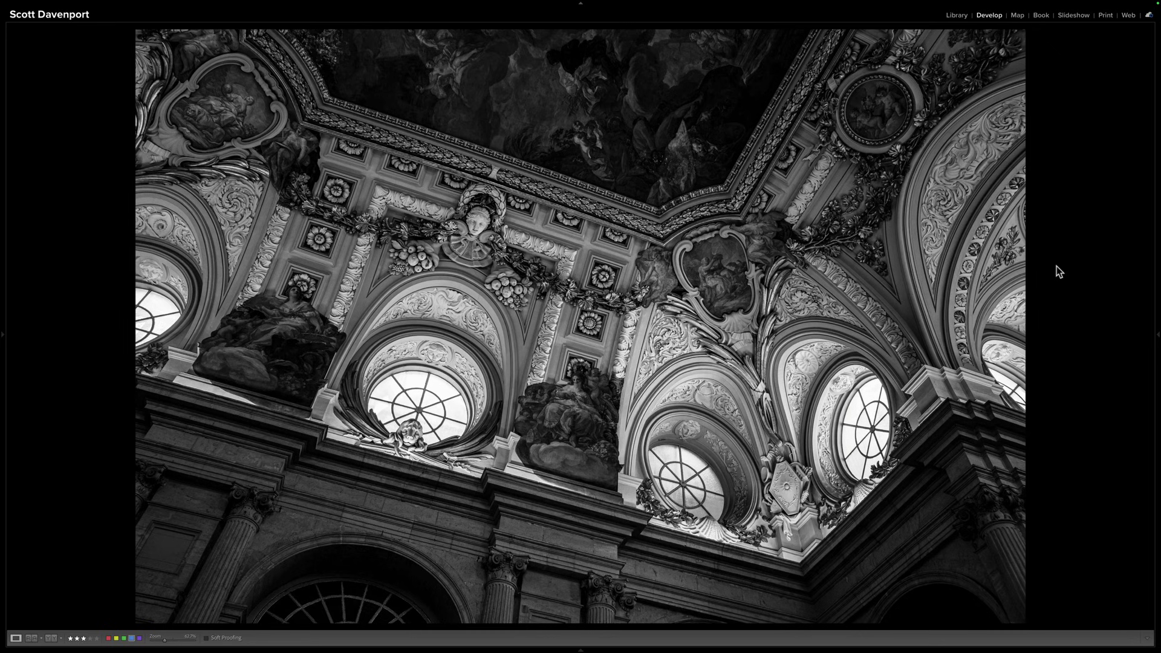
Step: Compare the three-star and four-star ceiling shots, ending on the brighter four-star version
key(Left)
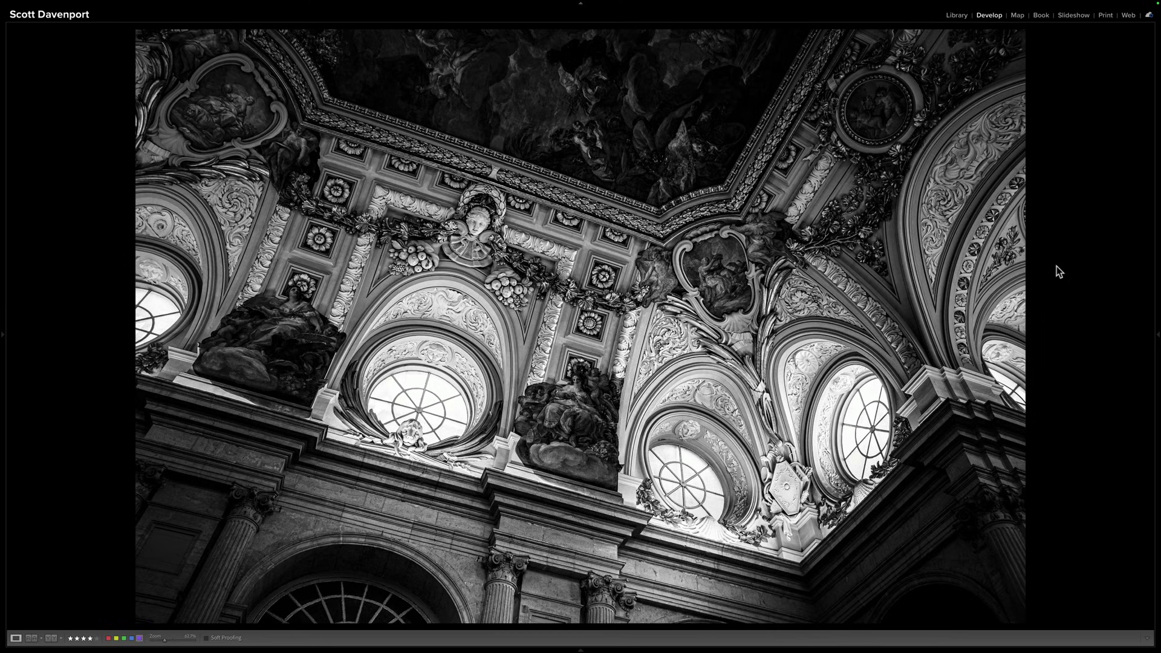
key(Right)
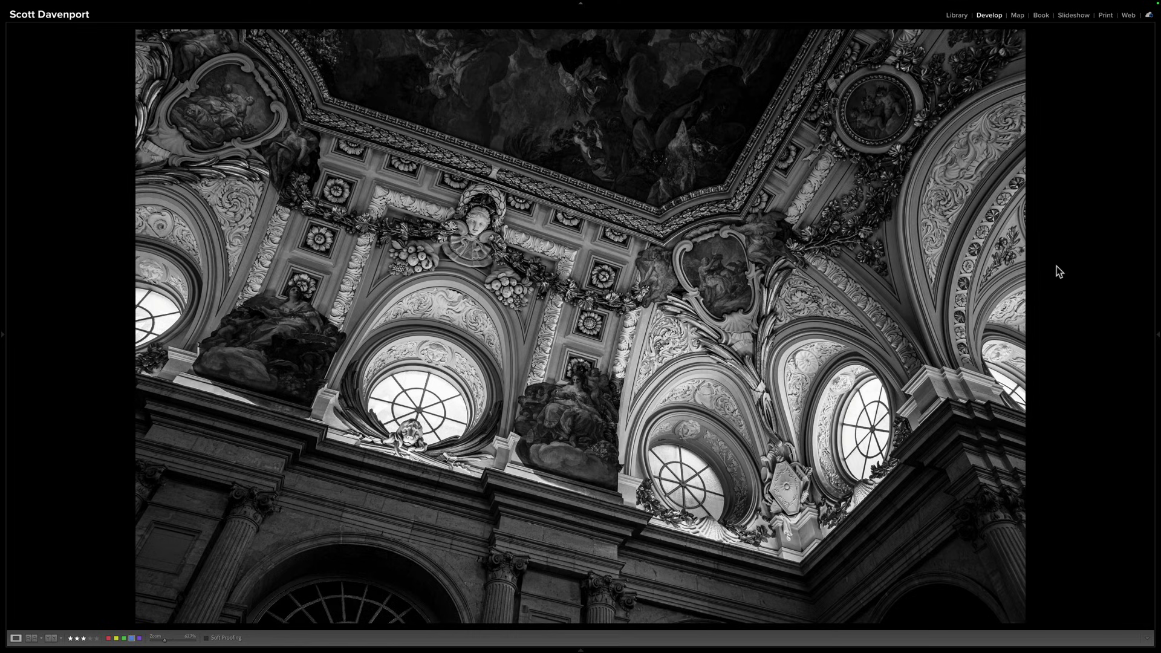
key(Left)
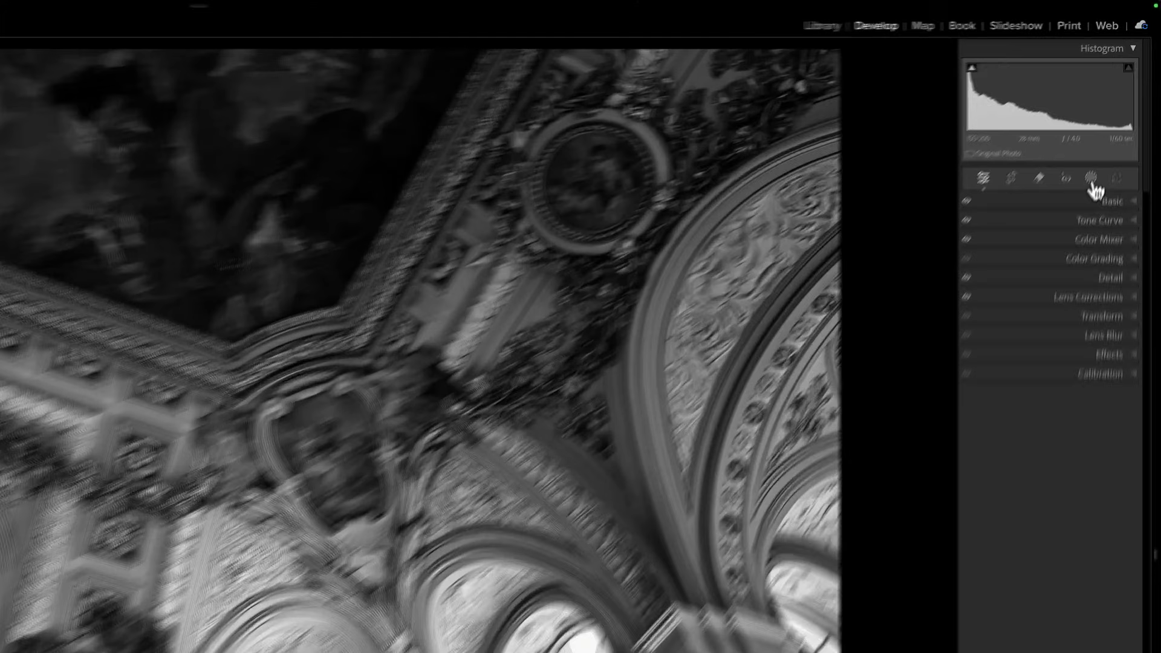
Step: Open the Masking tool to show the Add New Mask options for the ceiling photo
click(1119, 108)
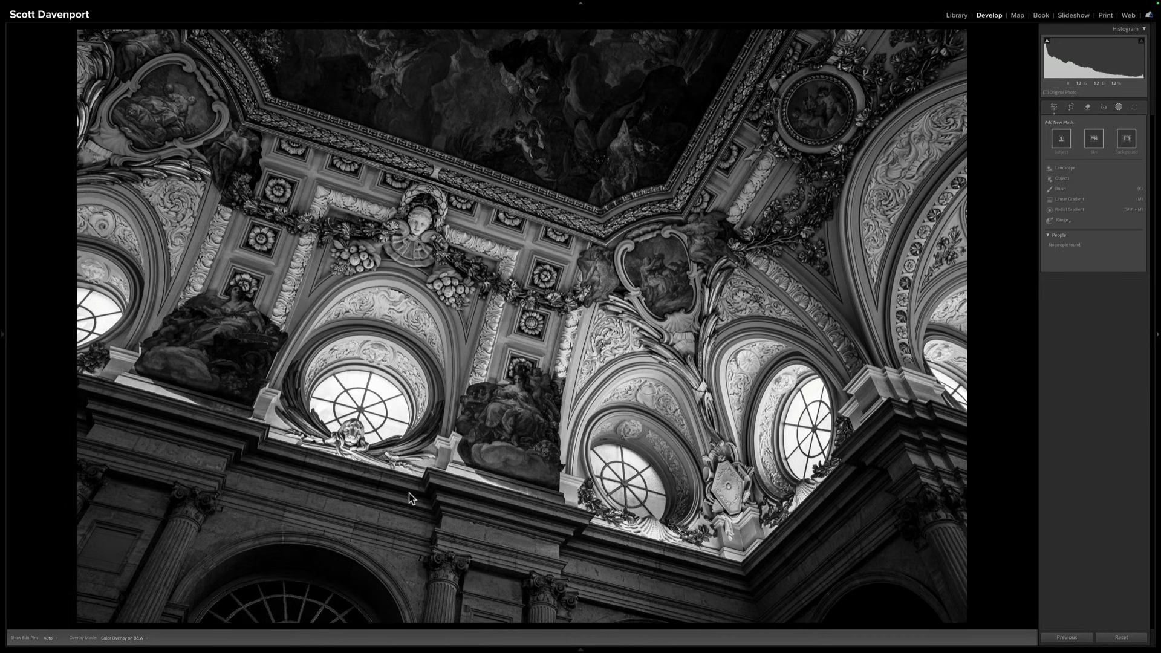
Step: Draw a diagonal Linear Gradient mask through the left round window and widen its feather
click(1068, 199)
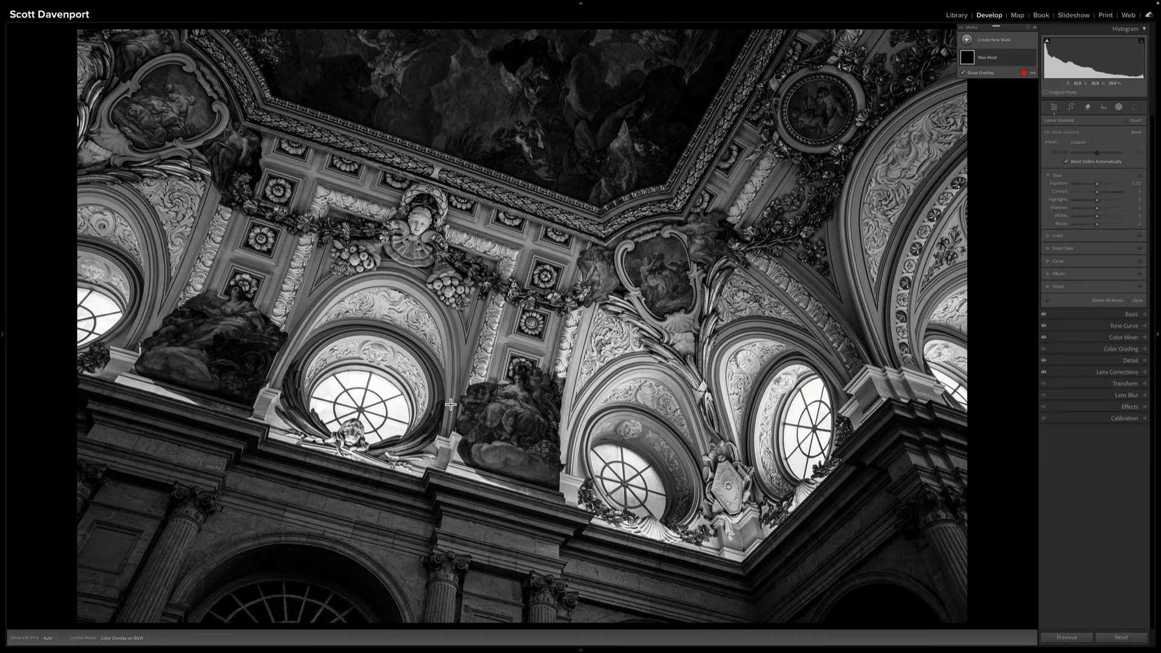
drag(451, 404, 282, 374)
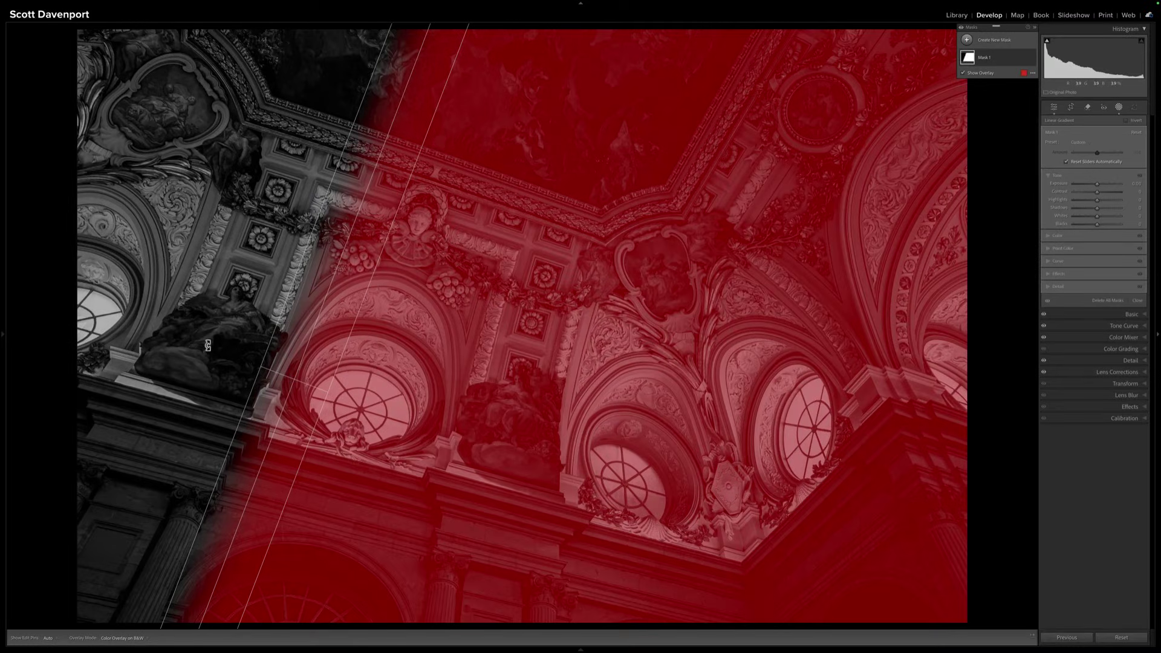
drag(208, 344, 220, 339)
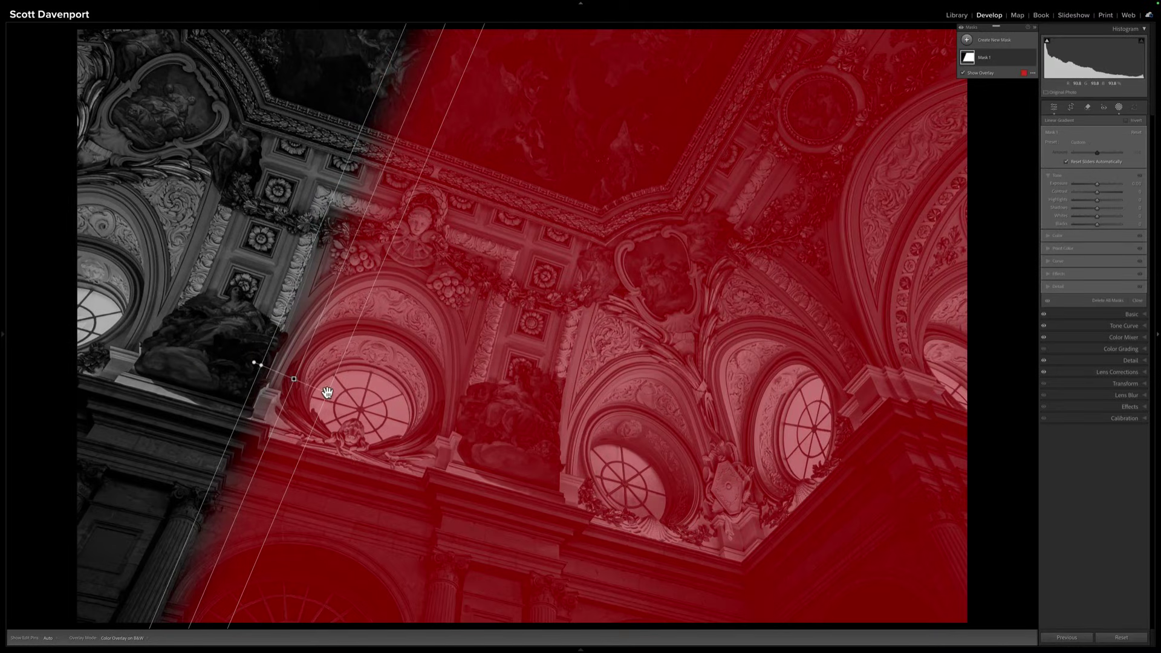
mouse_move(328, 394)
mouse_down()
mouse_move(407, 410)
mouse_move(324, 385)
mouse_up()
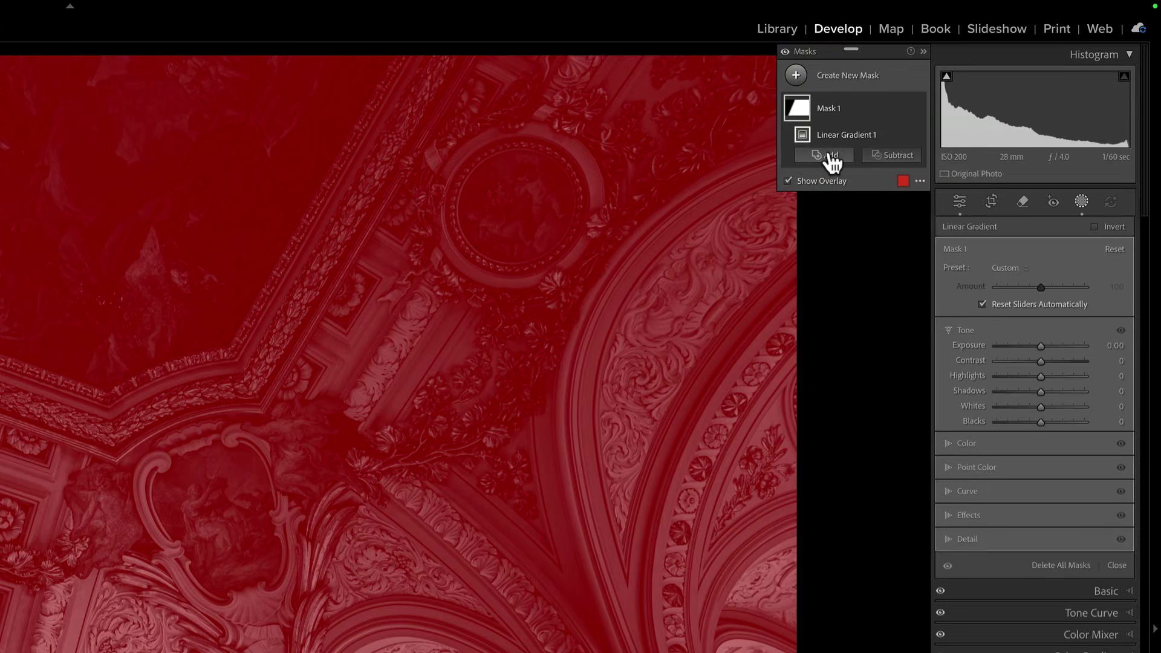
Step: Subtract a second parallel linear gradient from Mask 1, leaving a thin diagonal beam
click(887, 153)
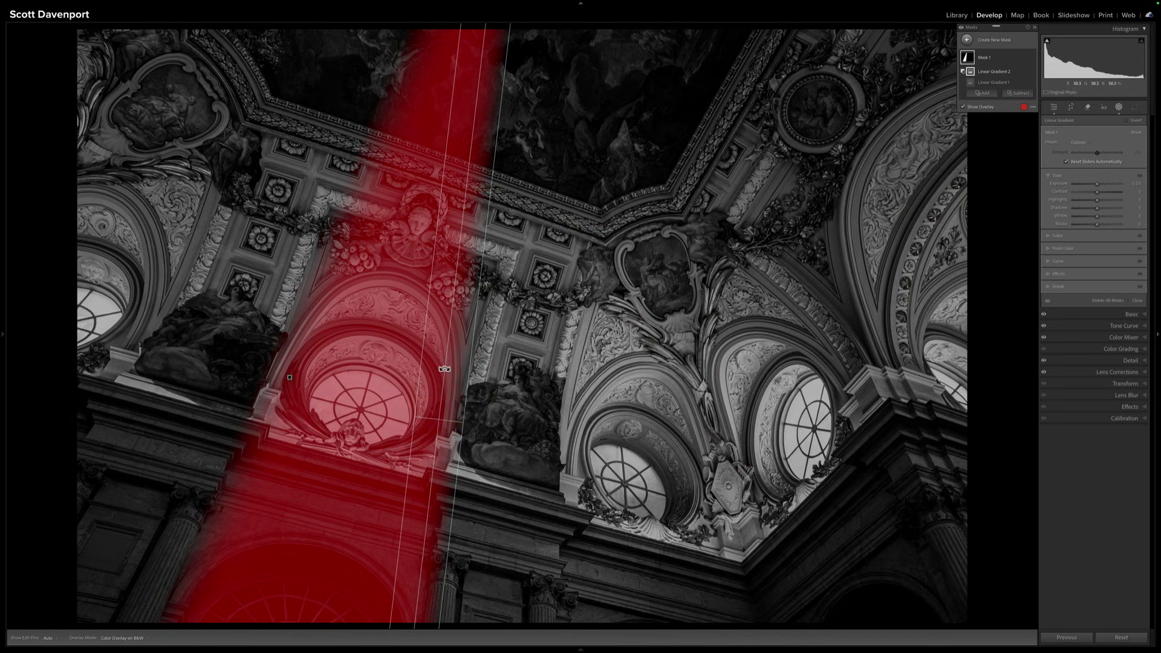
drag(444, 369, 446, 369)
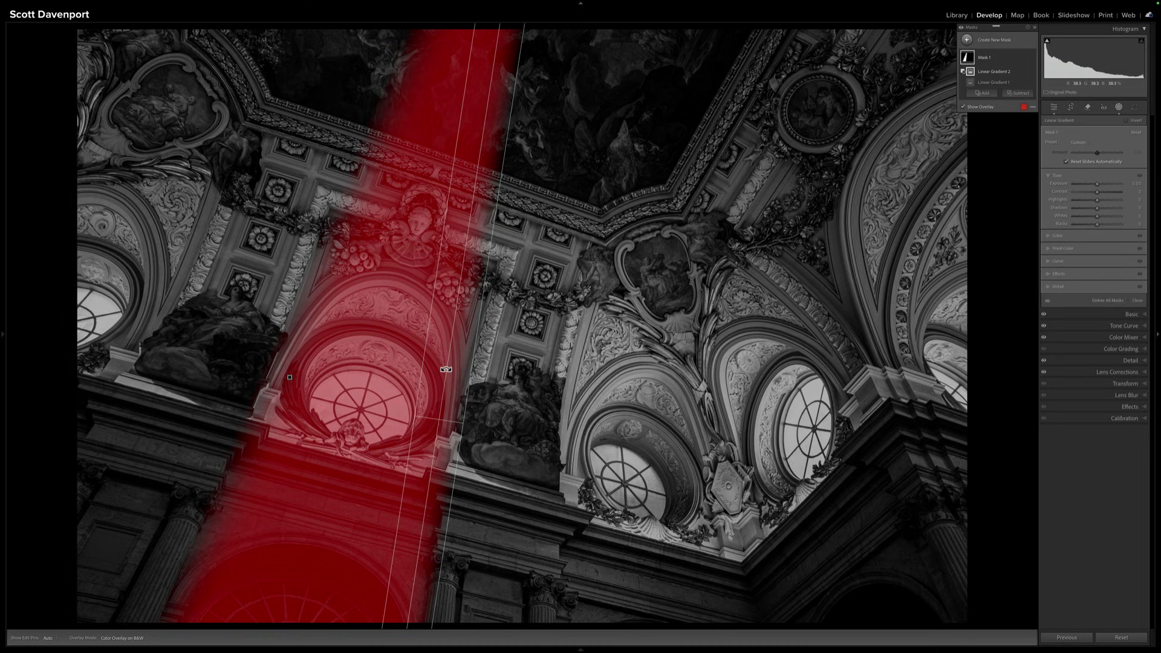
drag(445, 369, 447, 369)
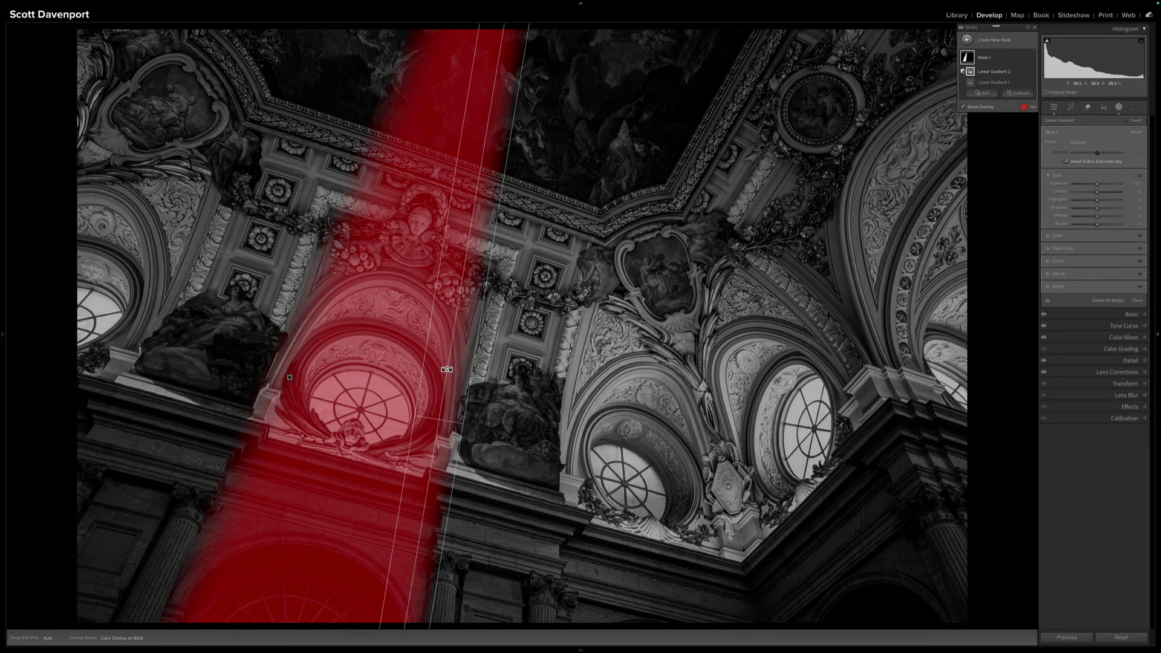
click(447, 369)
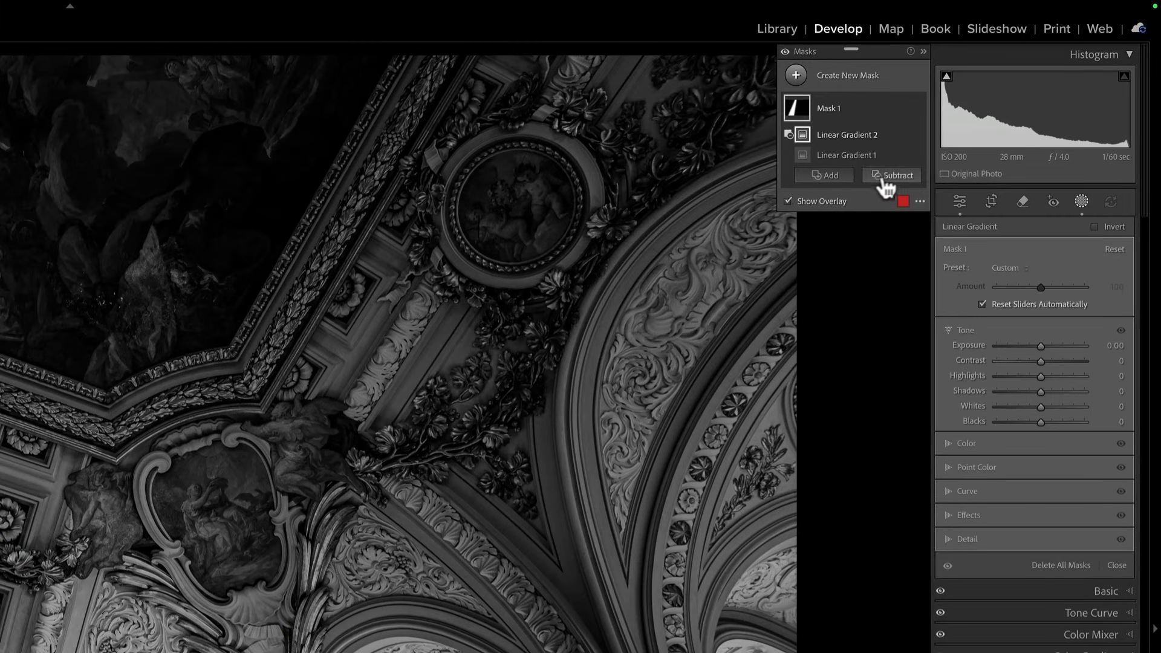
Step: Paint out the beam above the left round window with an enlarged Subtract brush, then shrink it
click(886, 178)
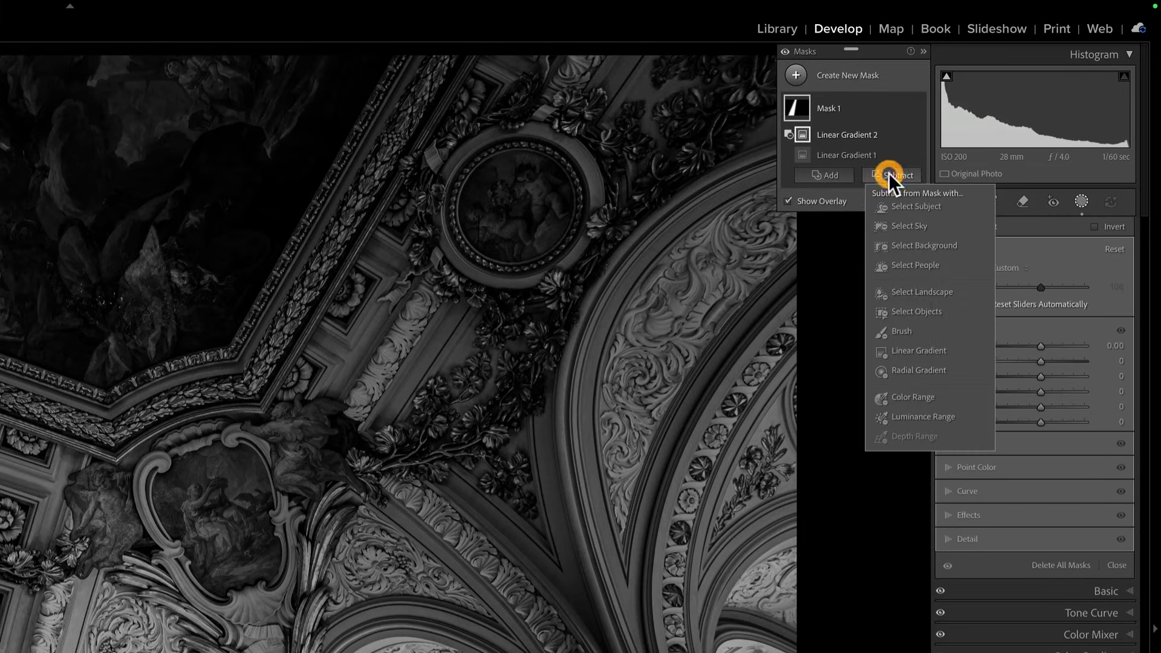
click(898, 331)
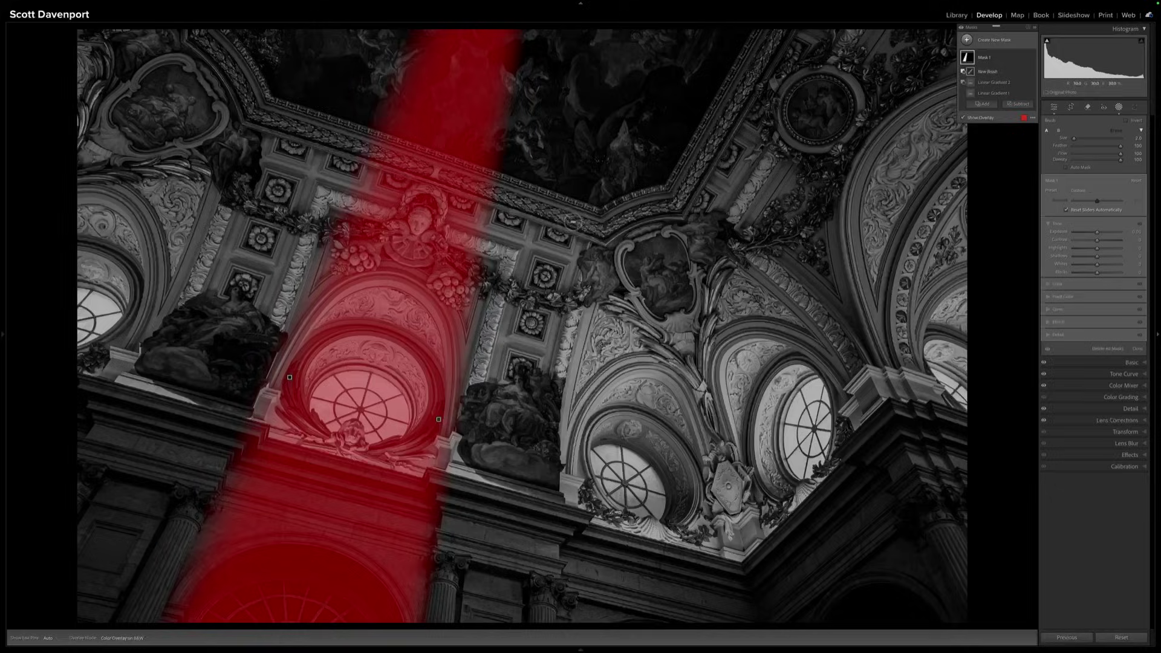
scroll(572, 222, up, 8)
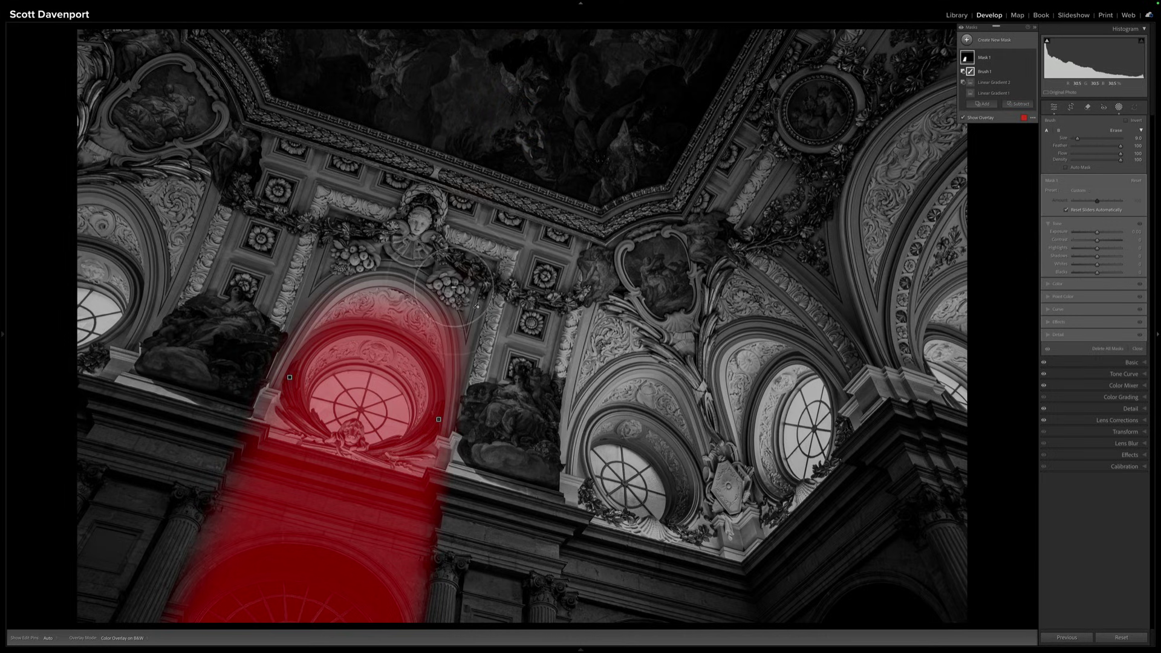
scroll(431, 281, down, 3)
key(h)
key(h)
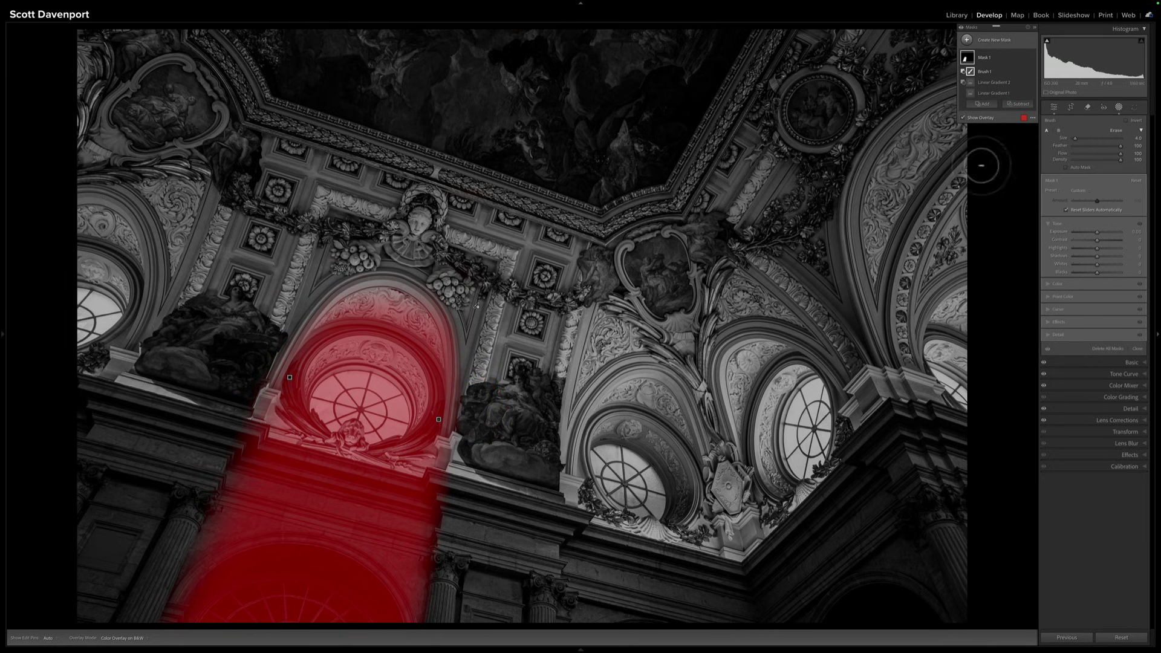
Step: Hide the overlay and brighten the beam: Exposure 0.59, Contrast 10, Shadows 20
key(o)
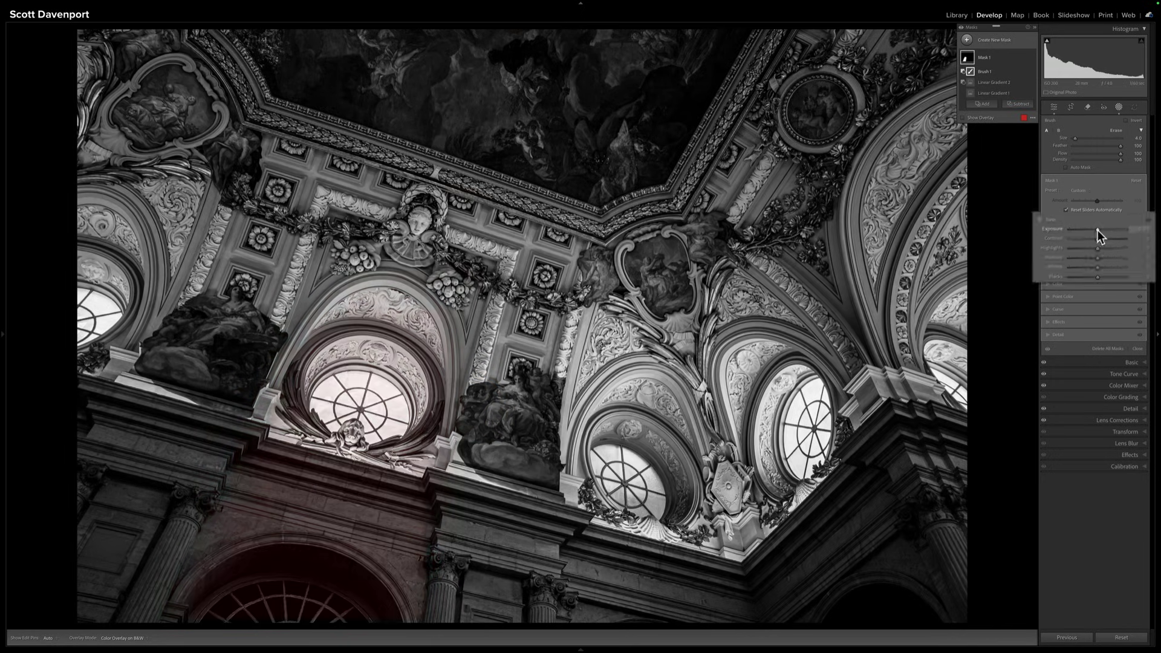
drag(1097, 232, 1090, 226)
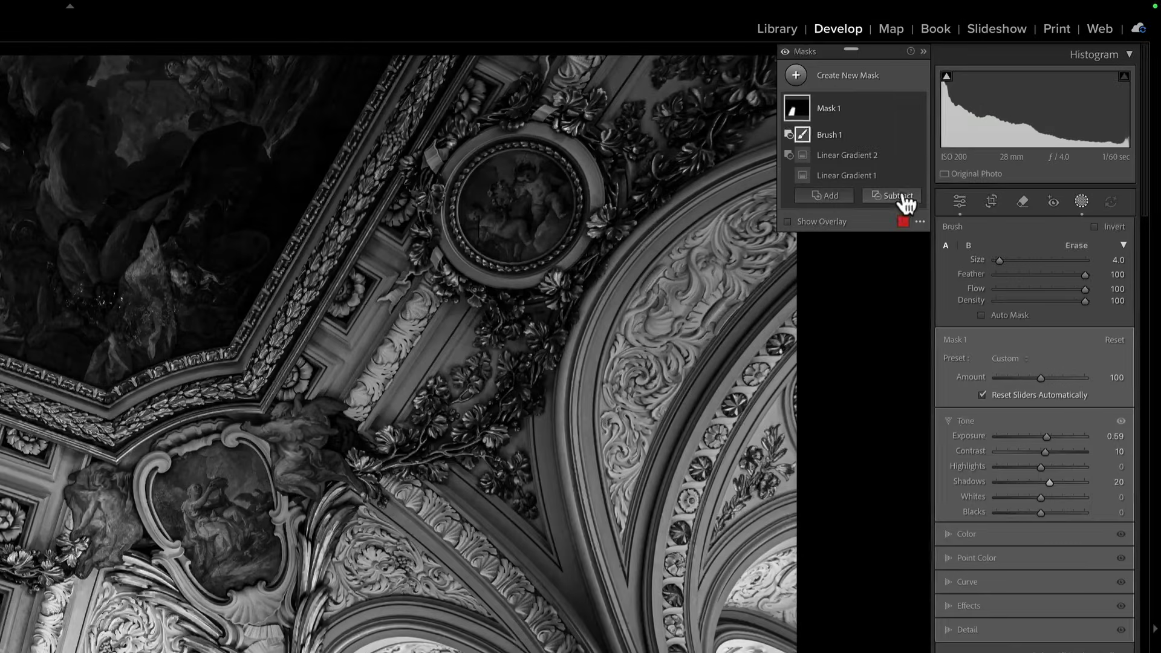
Step: Erase more of the beam with another subtracting brush and toggle Mask 1 to compare
click(1019, 104)
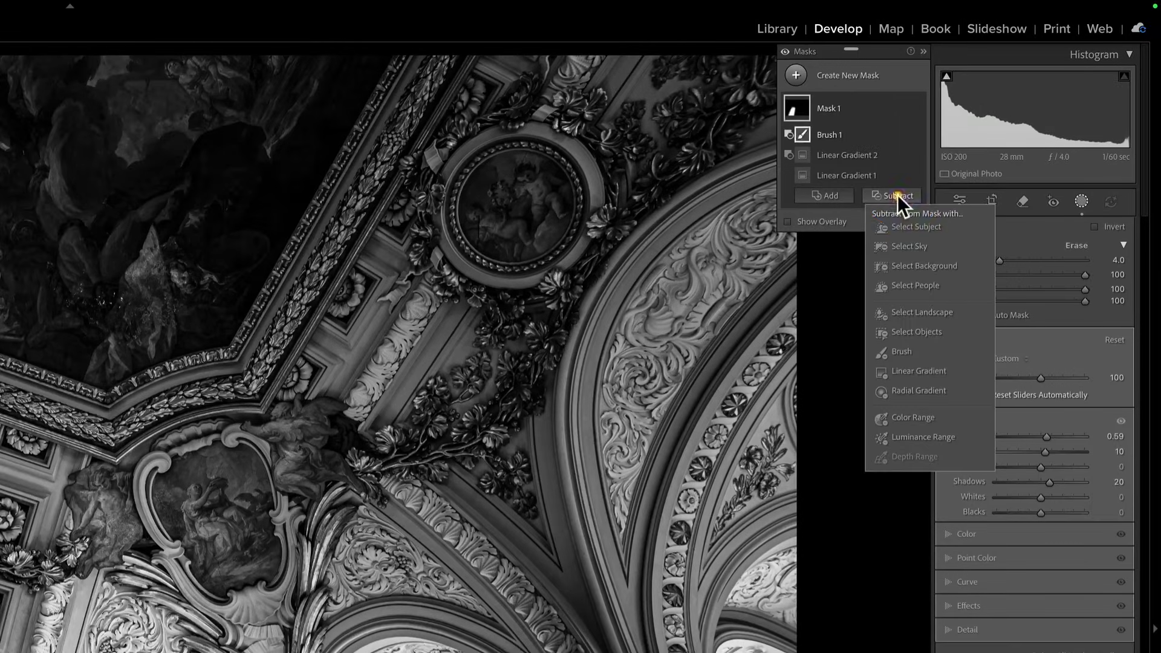
click(903, 351)
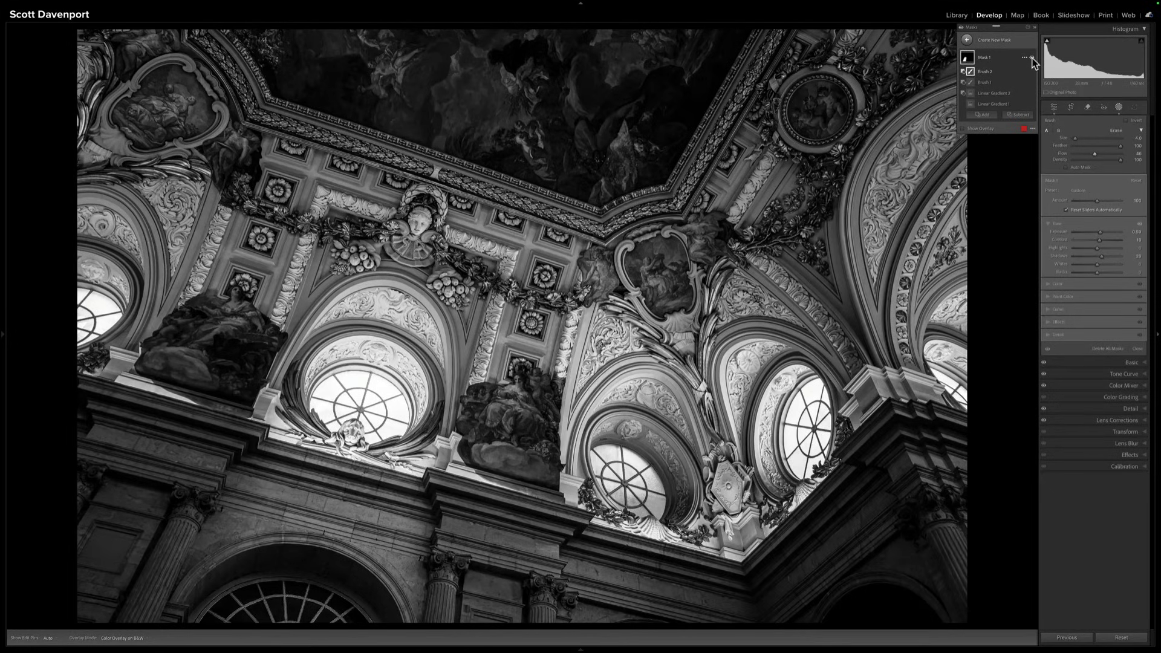
click(1032, 58)
click(1033, 57)
Step: Set Mask 1's overall Amount to about 74
mouse_move(1098, 201)
mouse_down()
mouse_move(1074, 201)
mouse_move(1089, 201)
mouse_up()
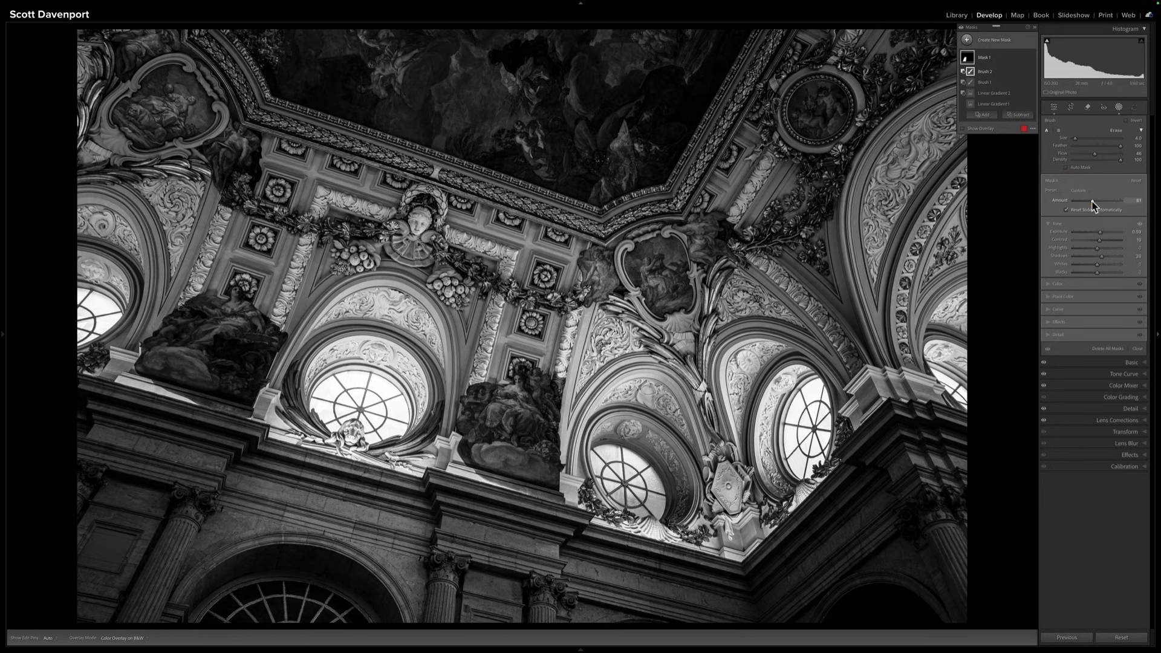
click(1093, 202)
click(1092, 202)
click(1032, 56)
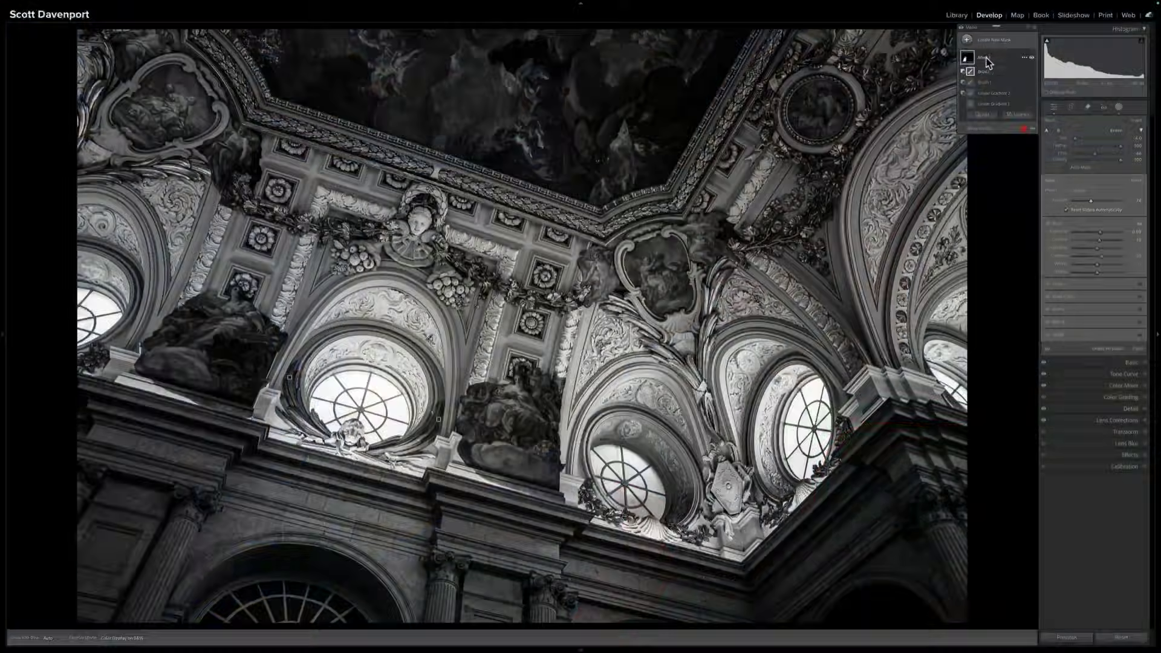
Step: Rename Mask 1 to 'Window 1', then rename it again to 'Window 2'
double_click(985, 59)
text(Window 1)
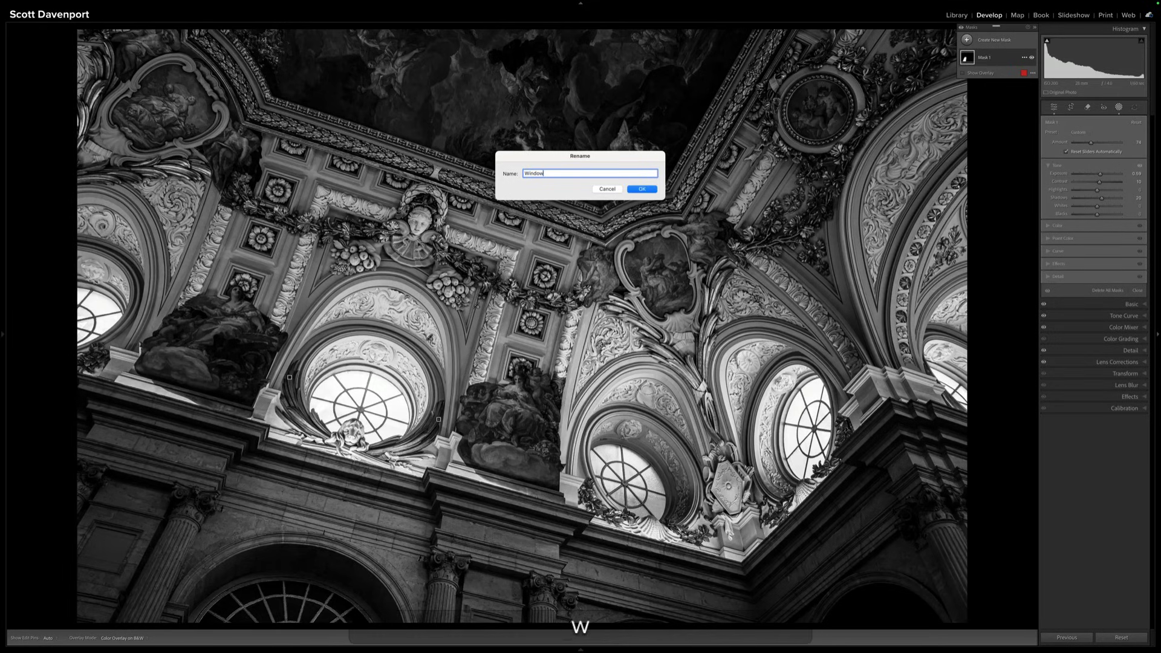
key(Return)
double_click(987, 58)
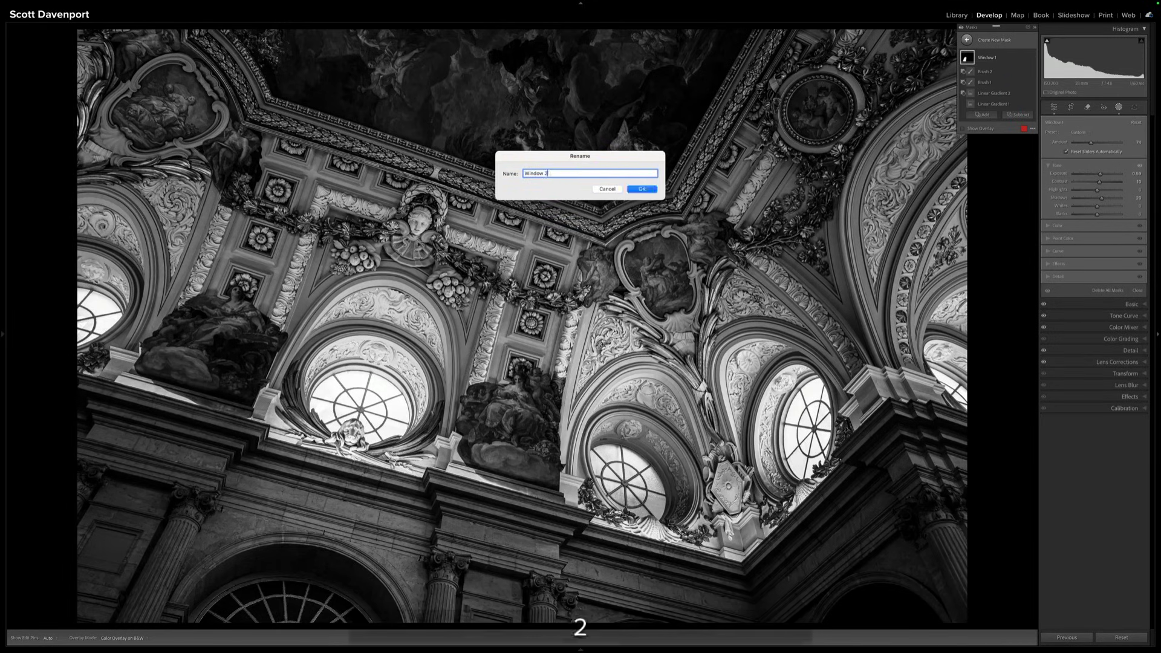
key(Return)
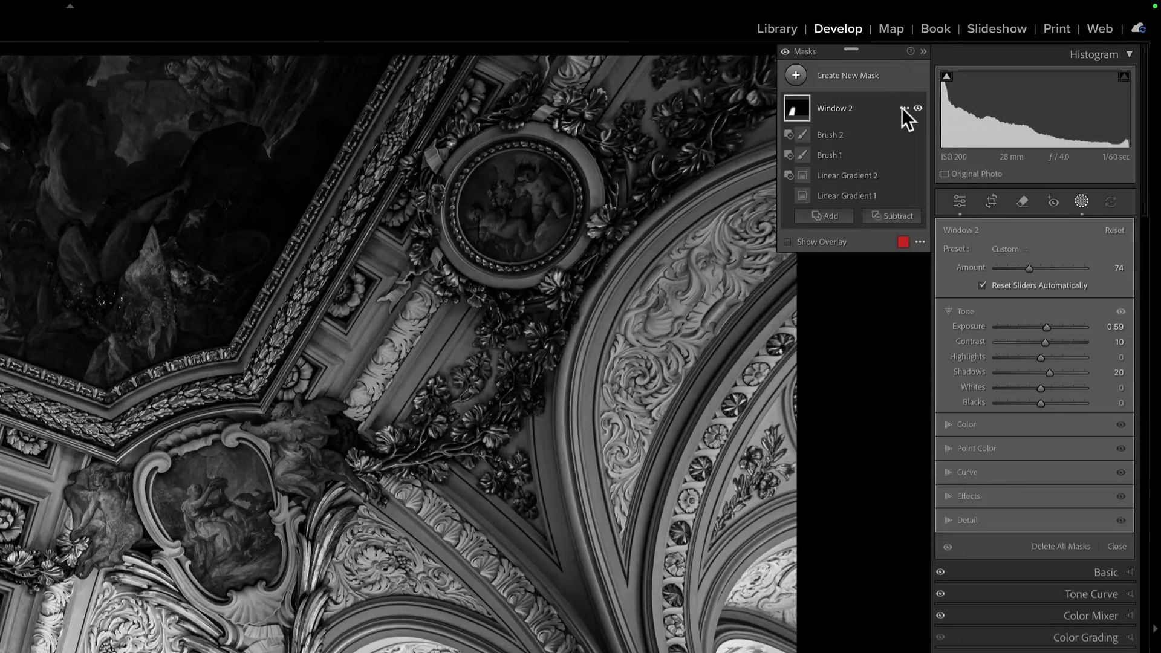
Step: Duplicate the Window 2 mask and delete Brush 2 and Brush 1 from the copy
click(904, 108)
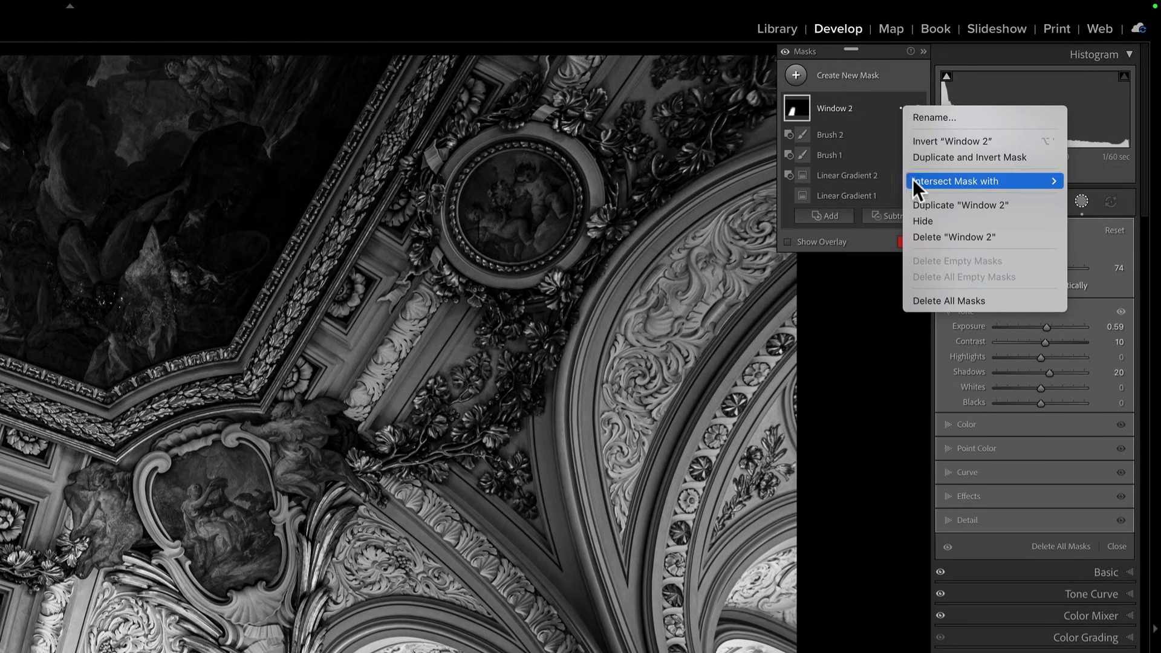
click(916, 205)
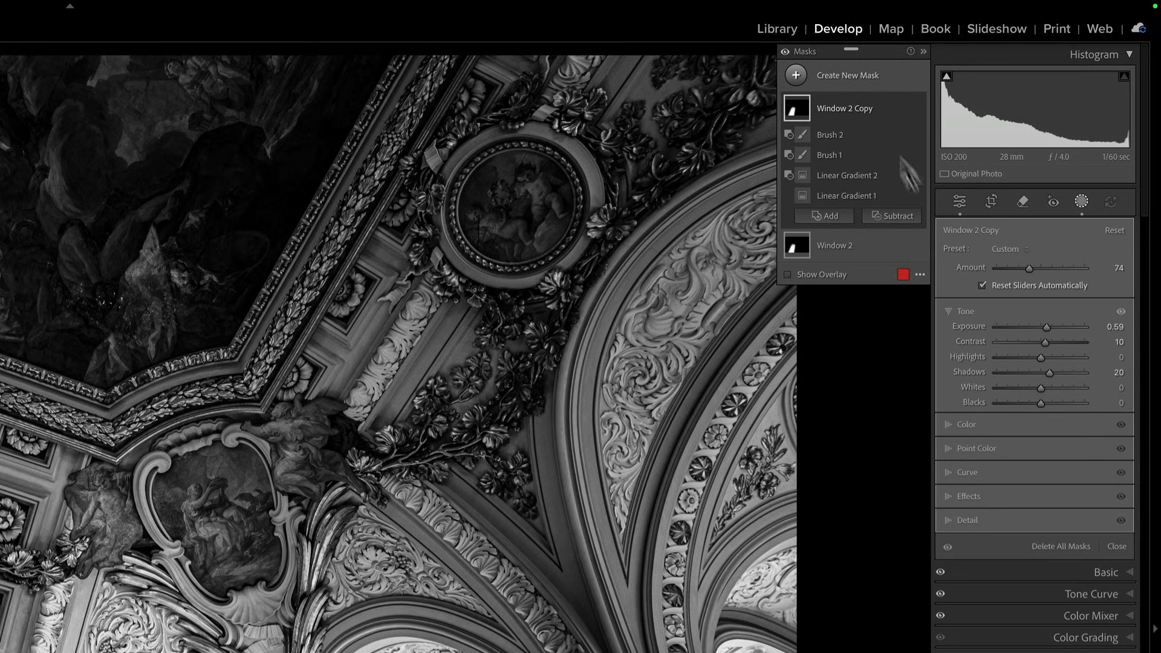
click(903, 135)
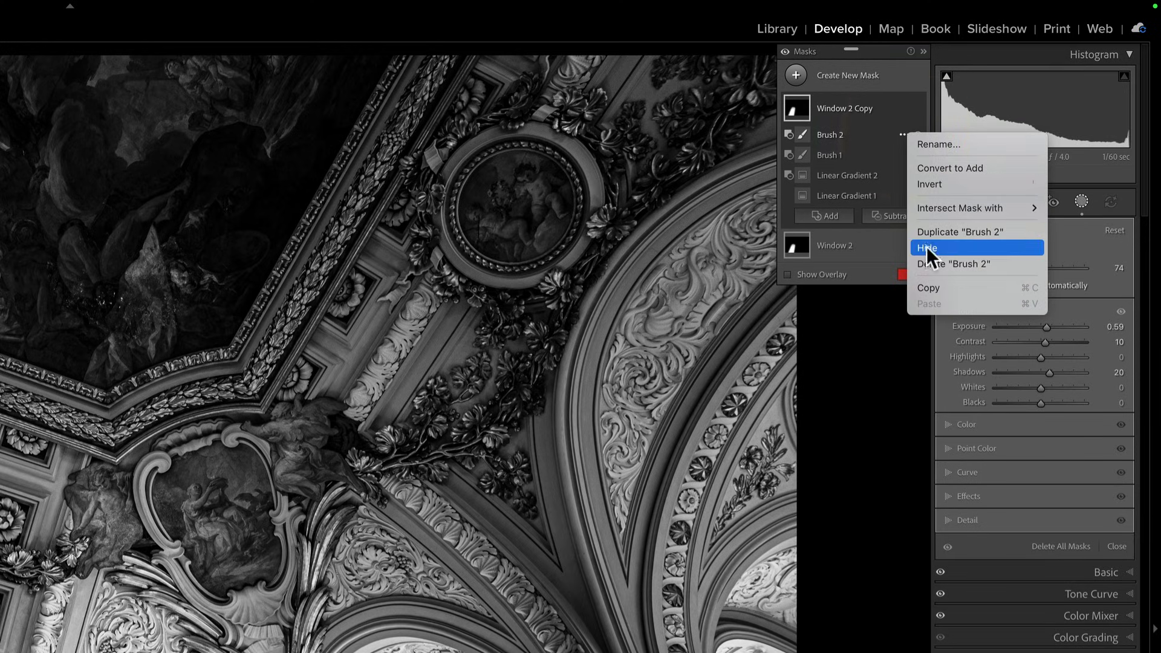
click(928, 264)
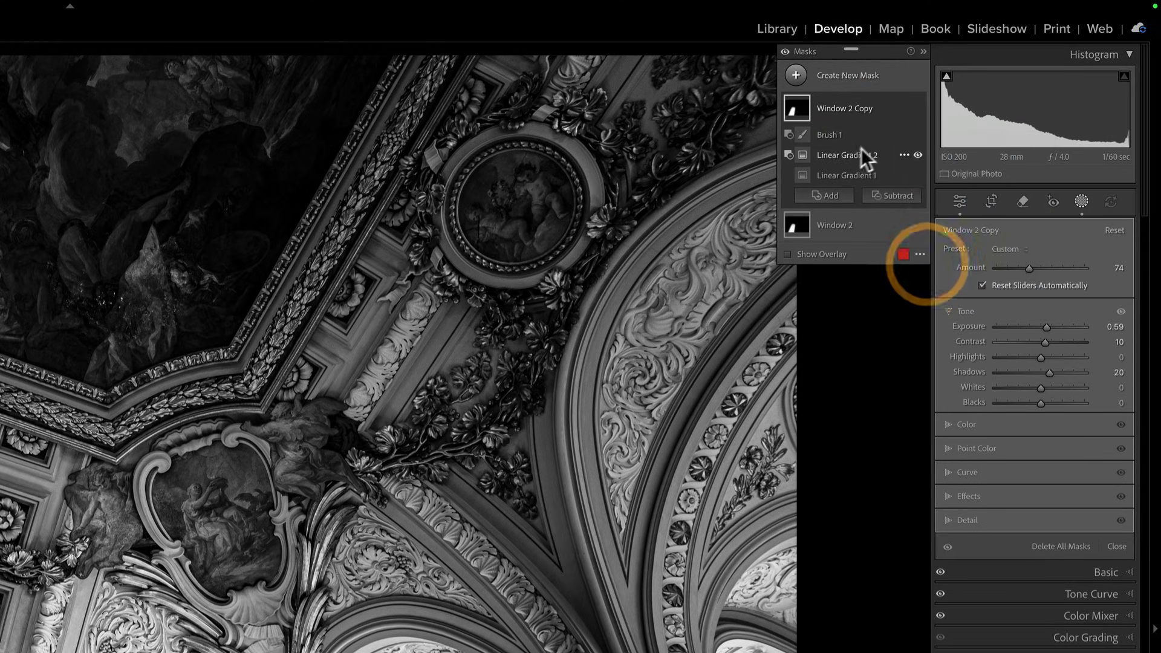
click(903, 135)
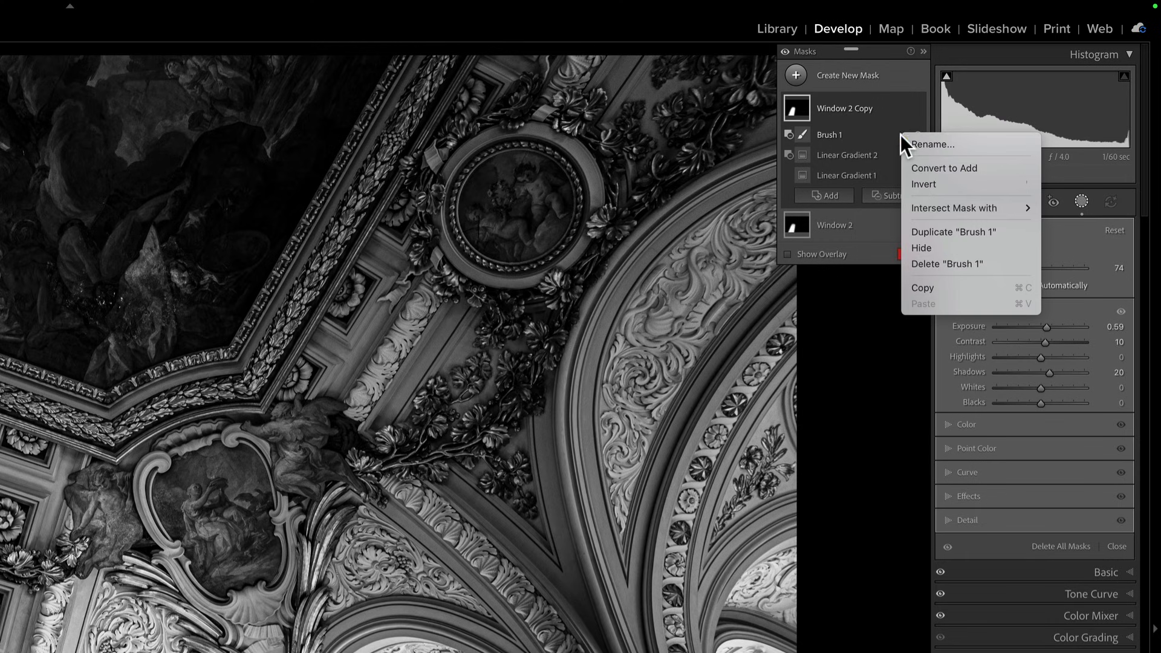
click(923, 262)
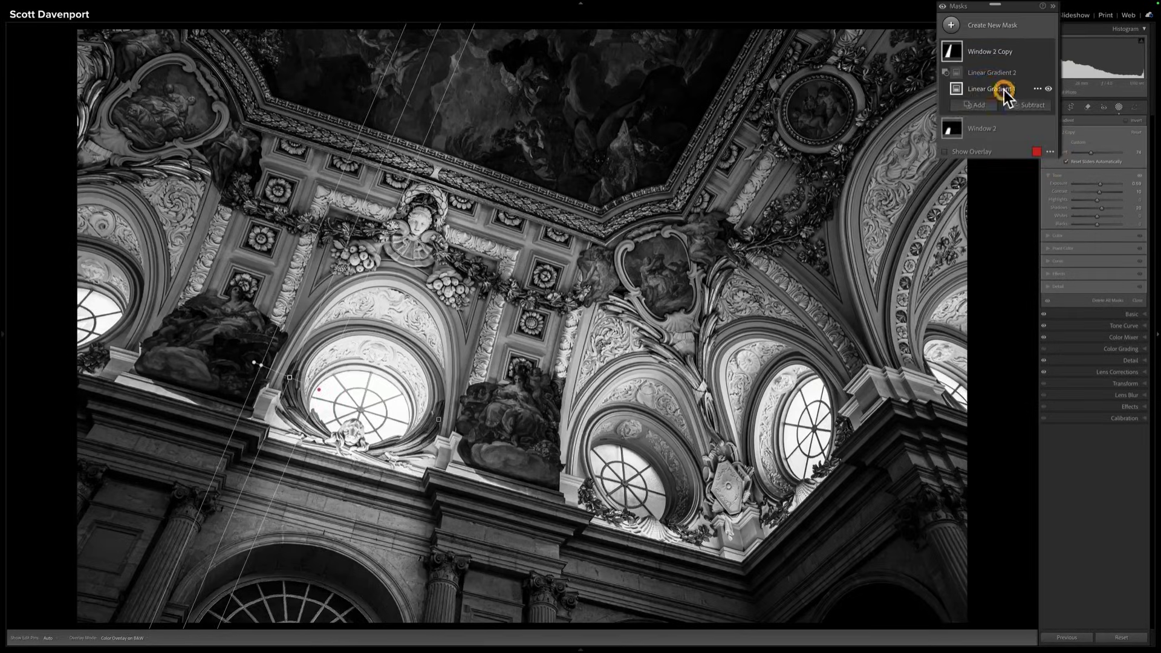
click(1004, 90)
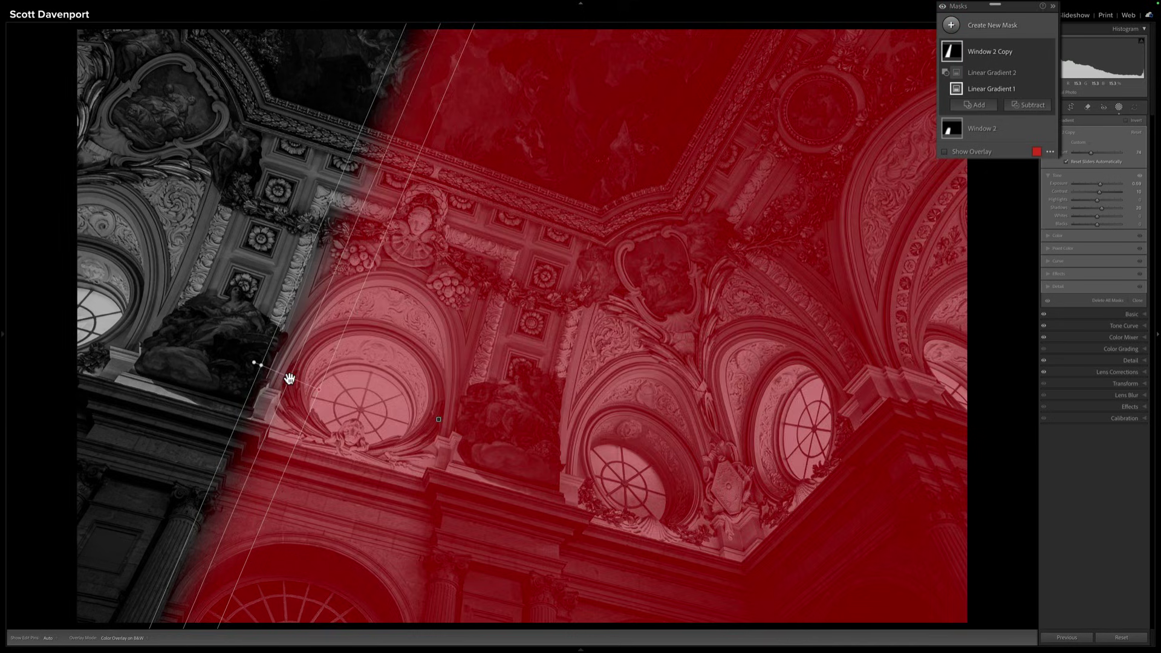
Step: Move the copy's Linear Gradient 1 rightward over the central round window
drag(289, 378, 596, 369)
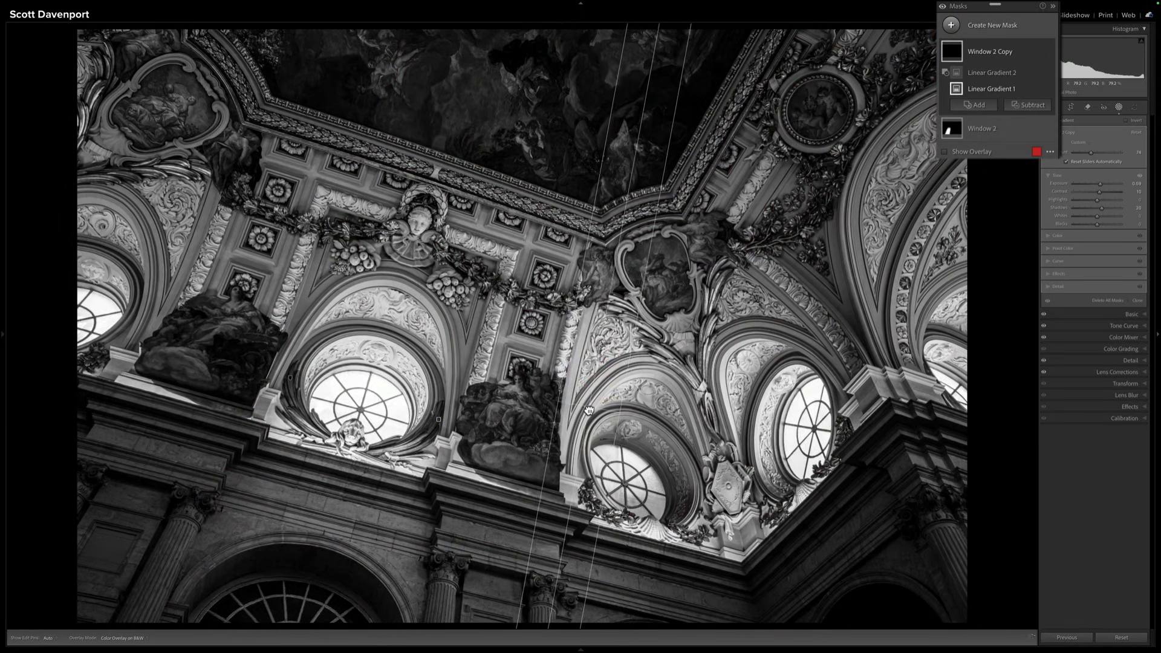
mouse_move(588, 411)
mouse_down()
mouse_move(586, 420)
mouse_move(589, 389)
mouse_up()
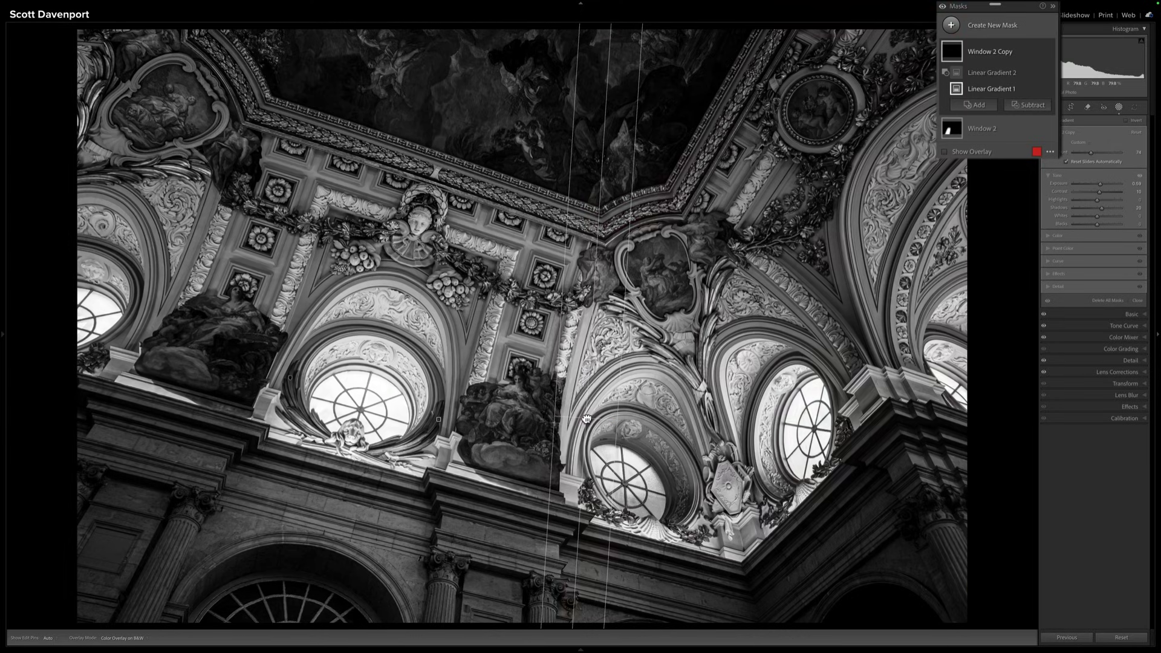
drag(586, 418, 588, 401)
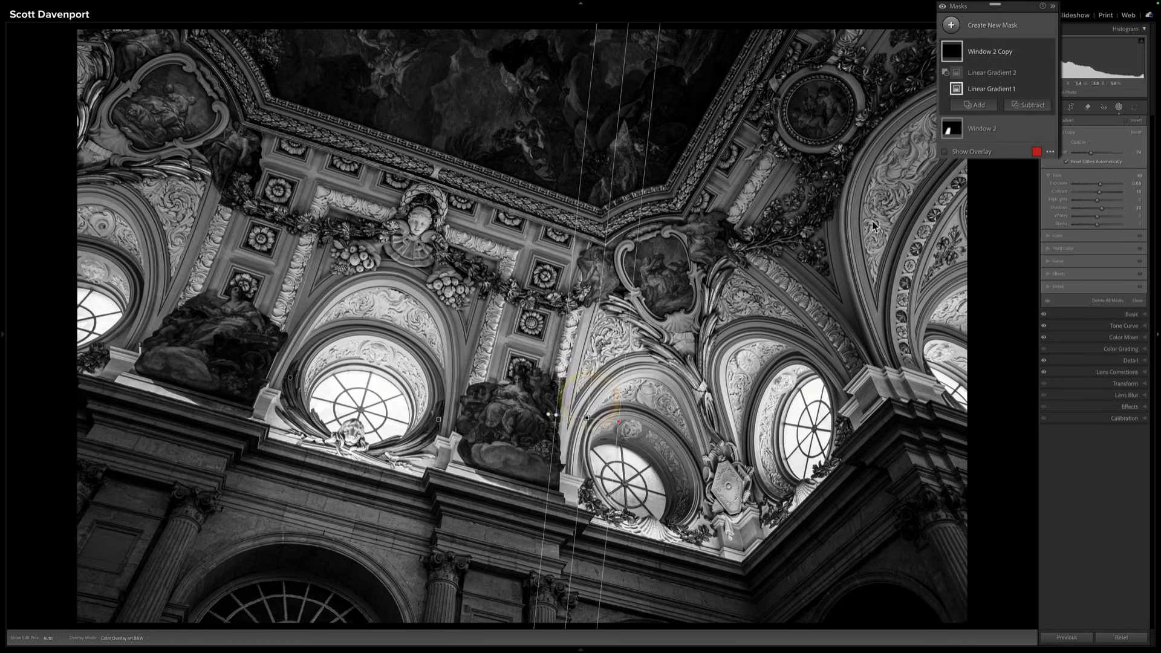
Step: Move and tilt Linear Gradient 2, checked with the red overlay, leaving a slim beam through the central window
click(989, 72)
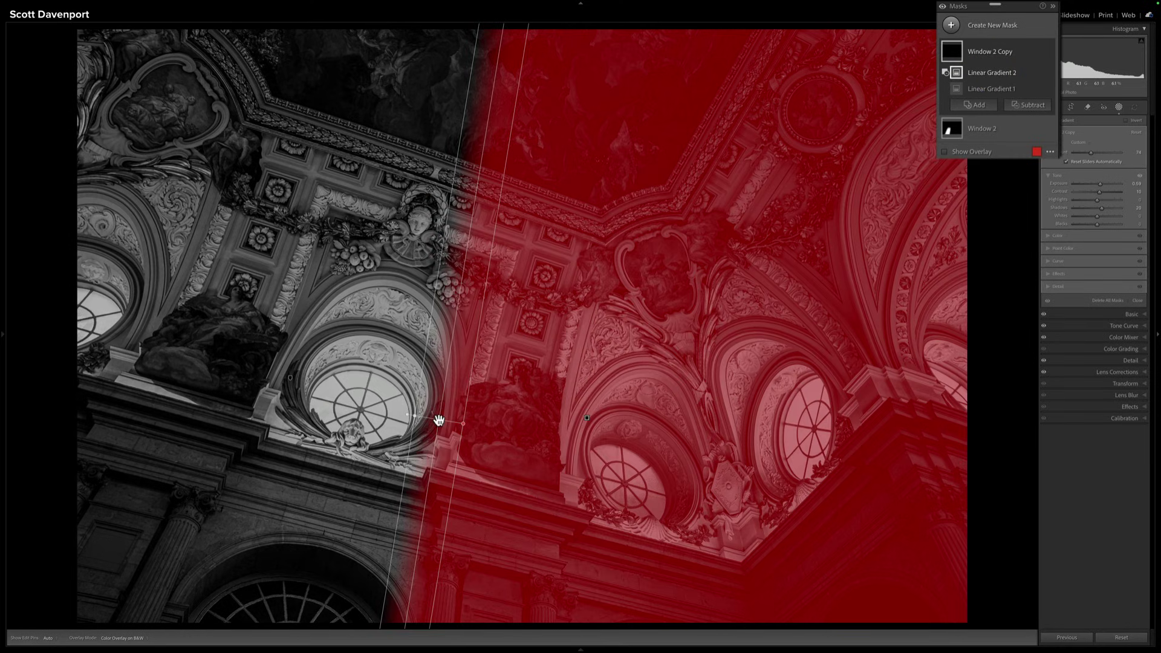
drag(439, 423, 708, 443)
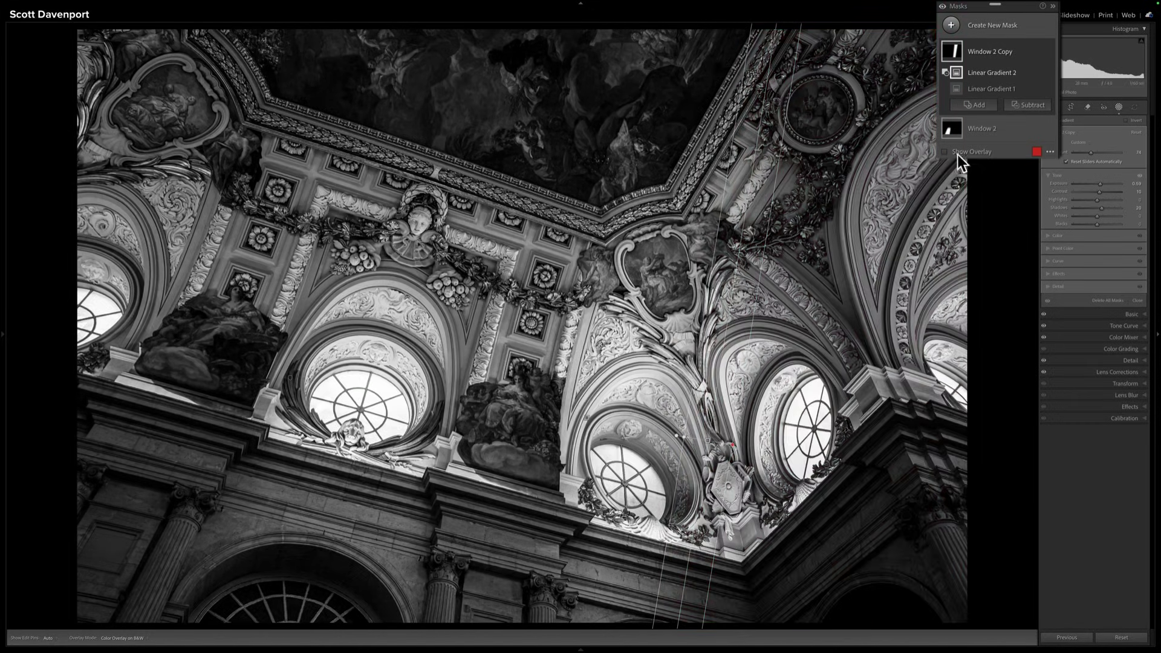
click(957, 151)
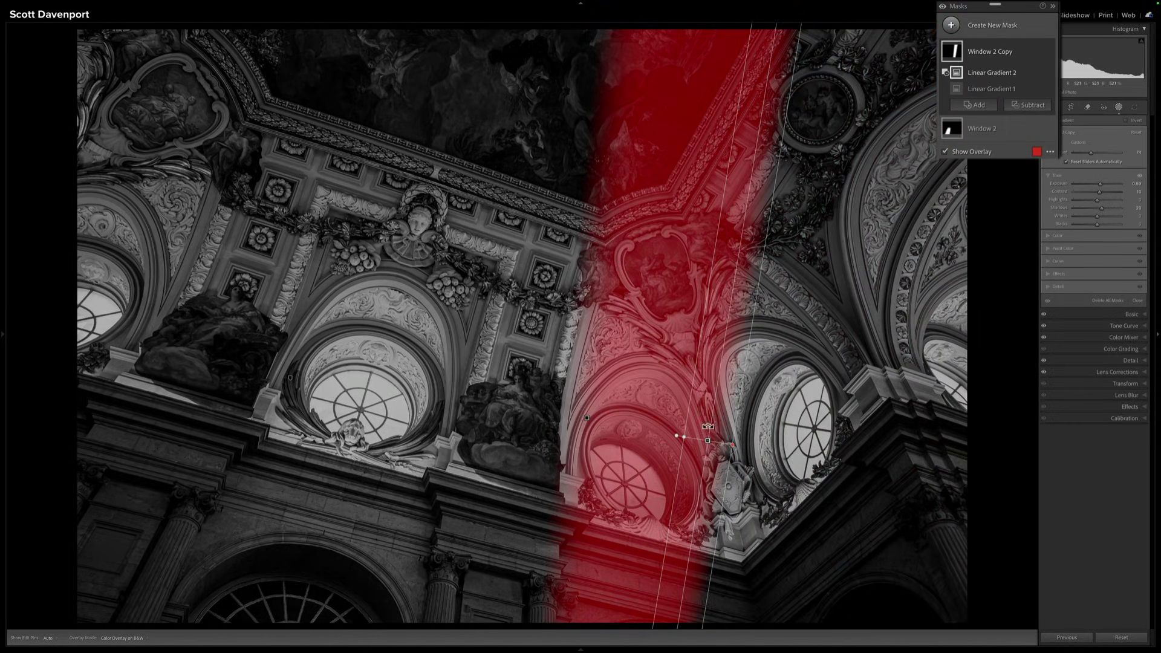
drag(709, 419, 703, 440)
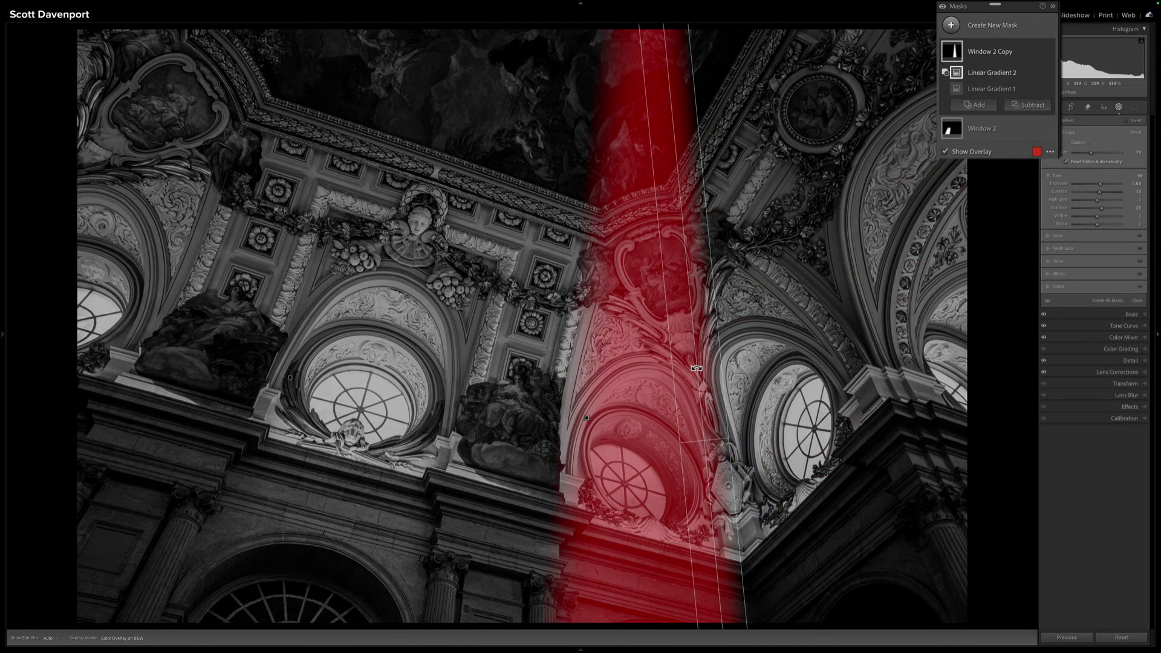
drag(697, 368, 698, 368)
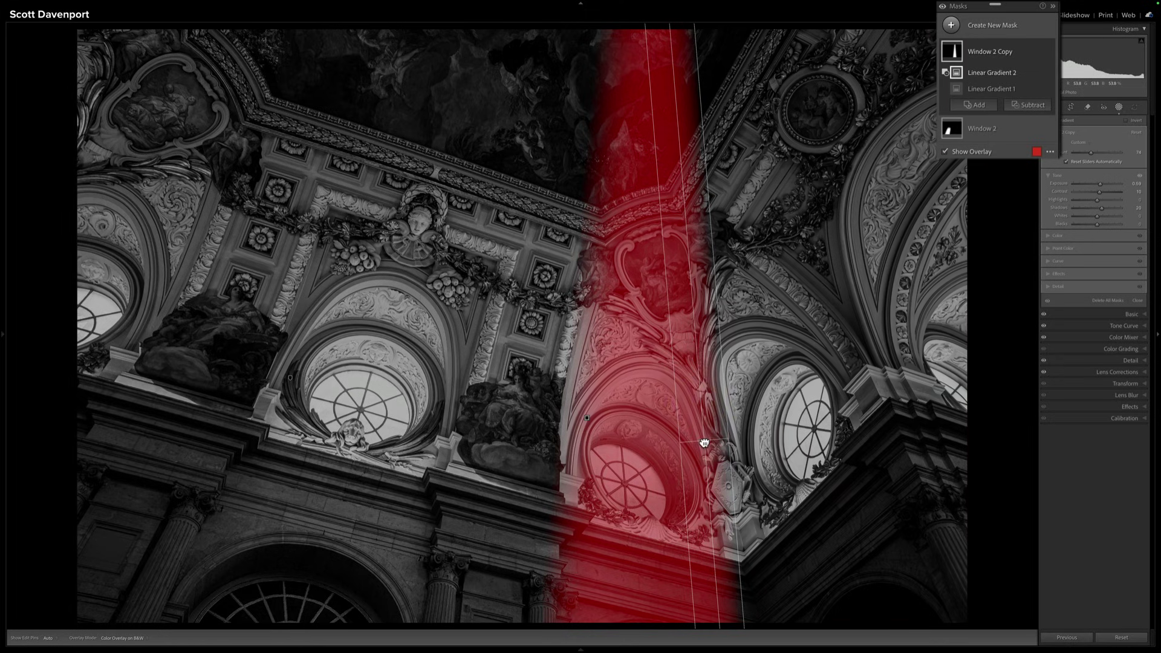
drag(702, 443, 700, 440)
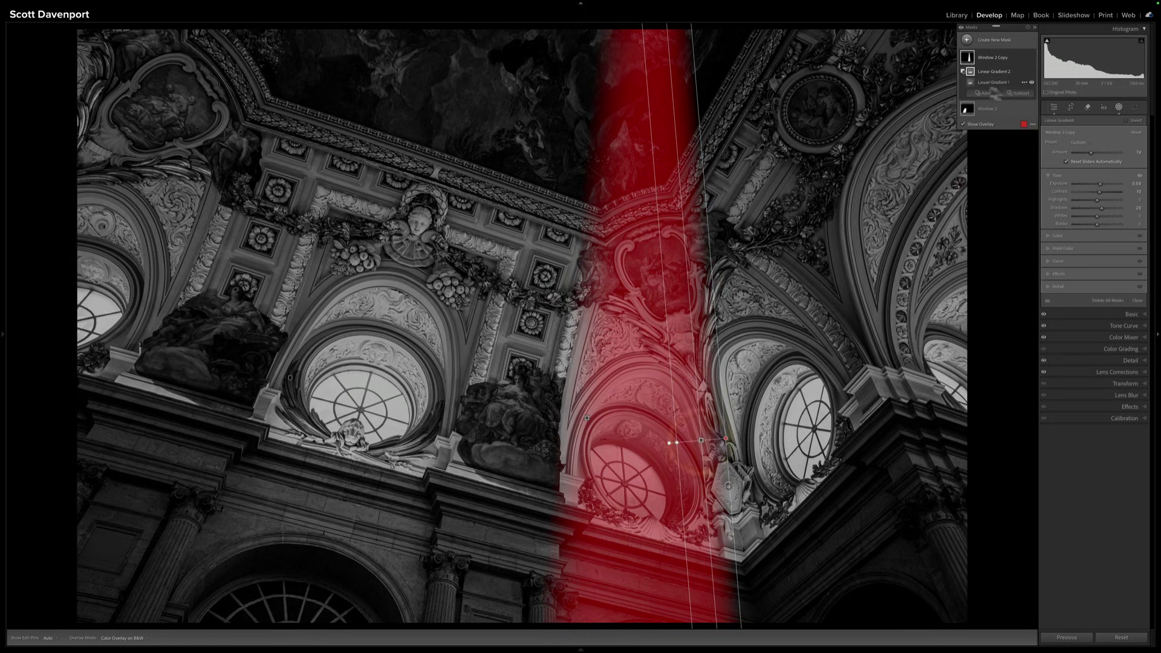
Step: Erase the copied mask from the central ornament and cartouche with an Erase brush at flow 100
click(1018, 94)
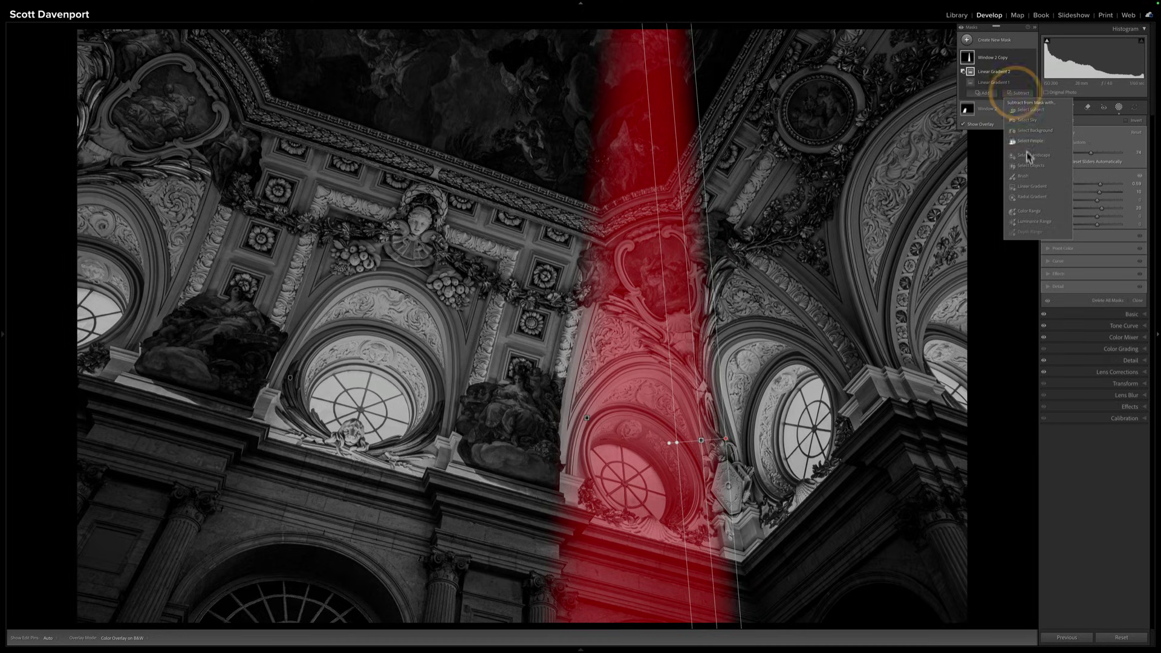
click(1019, 94)
click(1120, 153)
scroll(738, 387, up, 5)
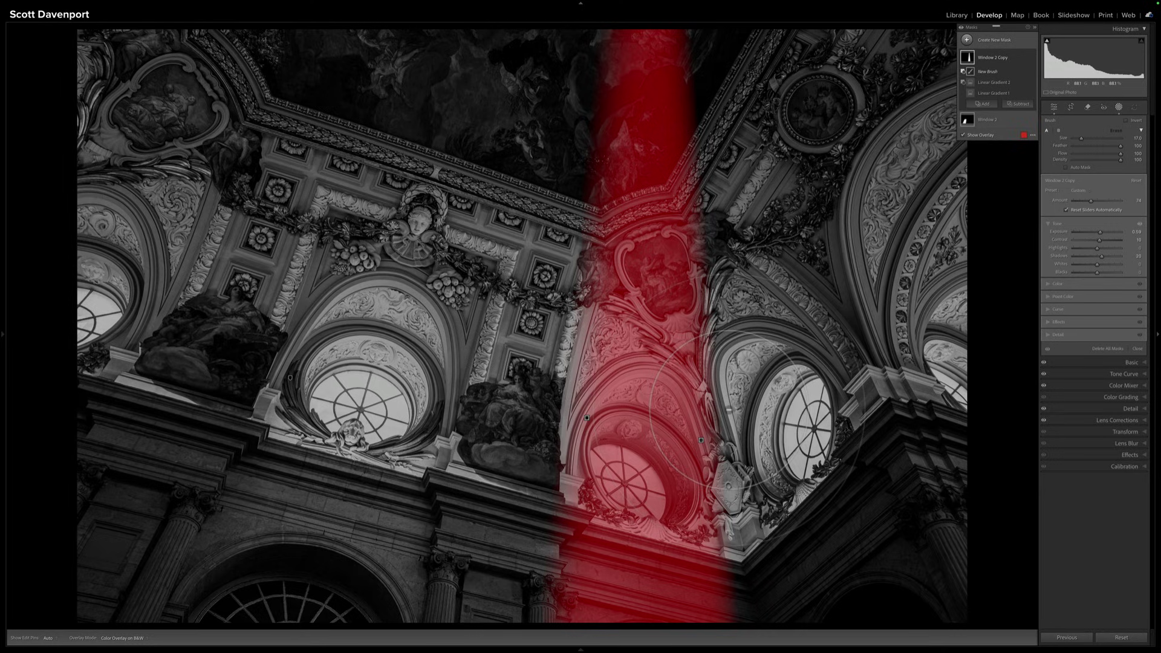
key(h)
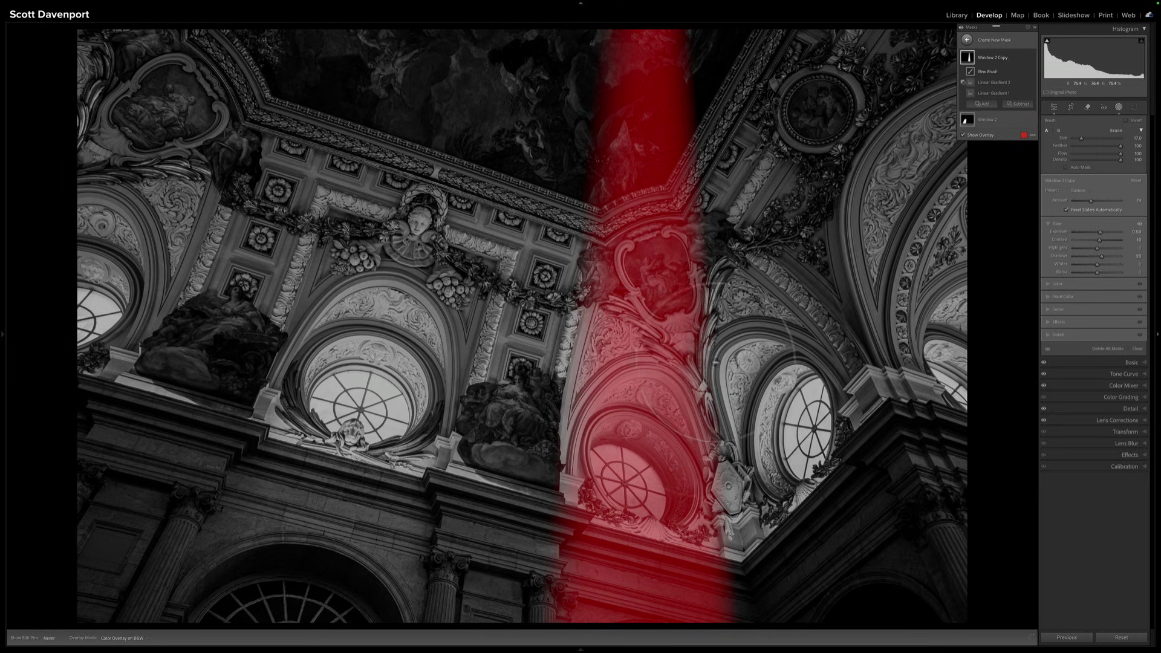
mouse_move(695, 320)
mouse_down()
mouse_move(635, 308)
mouse_move(599, 308)
mouse_up()
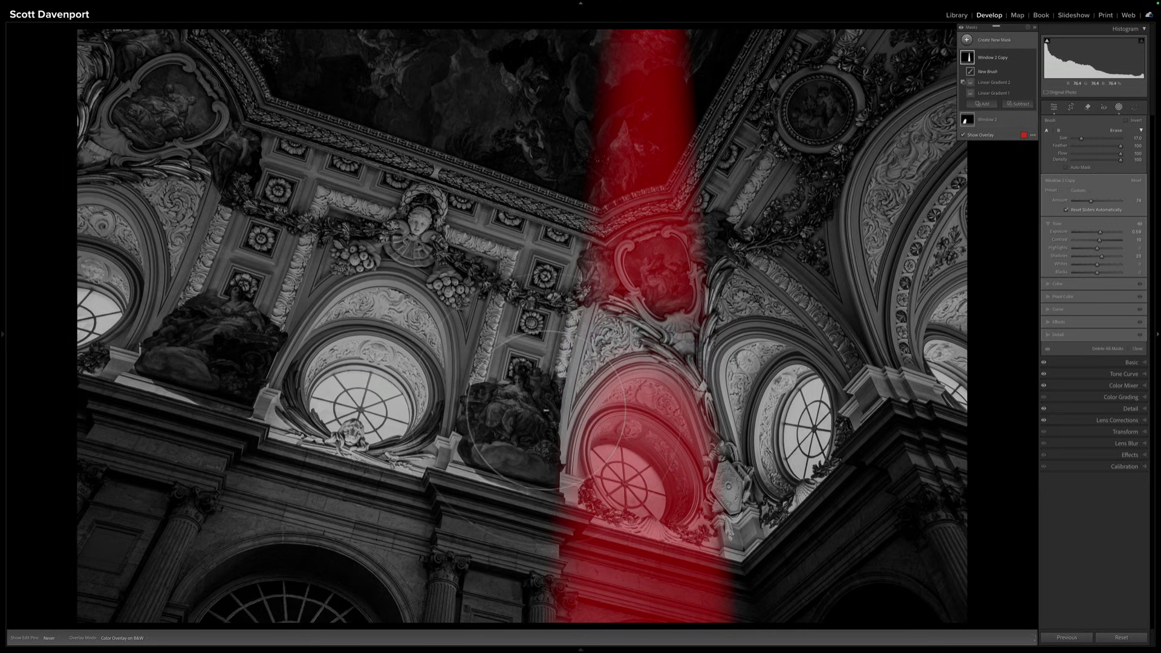
mouse_move(684, 290)
mouse_down()
mouse_move(611, 272)
mouse_move(661, 143)
mouse_move(666, 181)
mouse_move(605, 49)
mouse_move(622, 65)
mouse_up()
key(h)
Step: With a smaller erase brush at flow 44, thin the beam mask around the window arch
click(1022, 103)
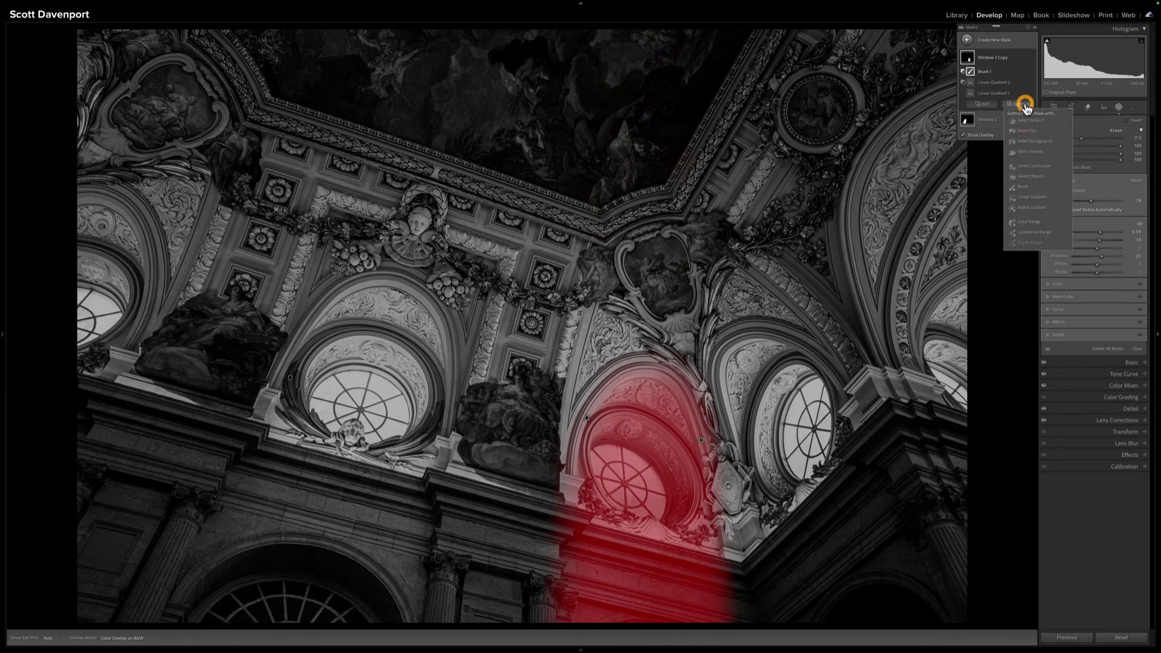
click(1029, 182)
click(1094, 153)
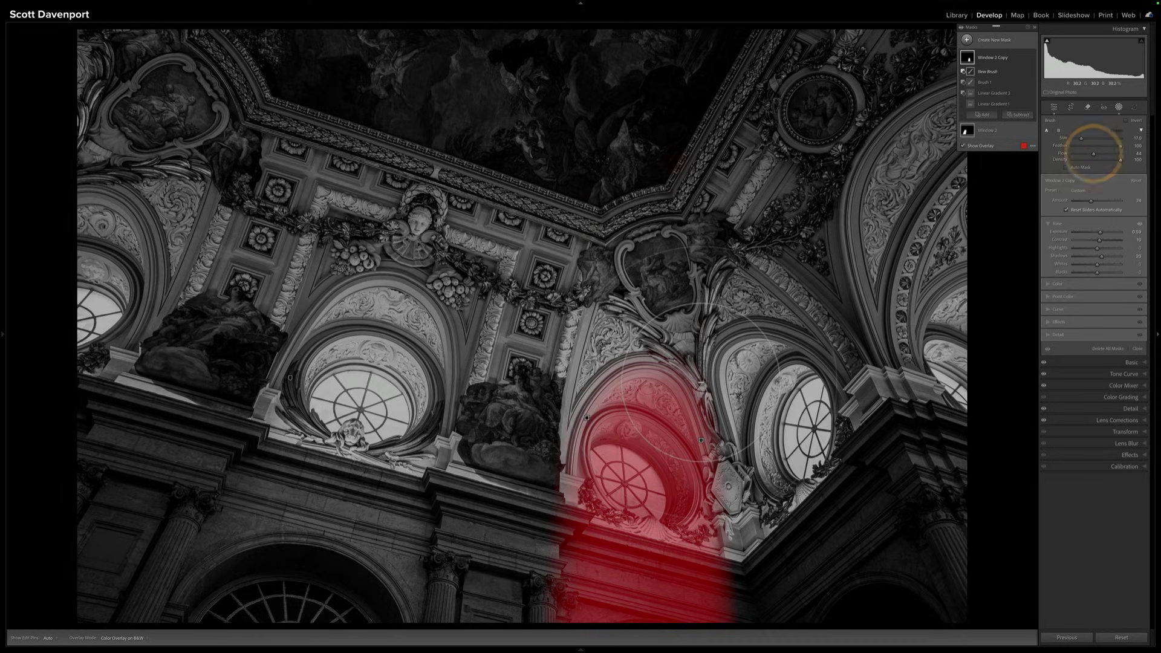
key(bracketleft)
key(bracketleft)
key(h)
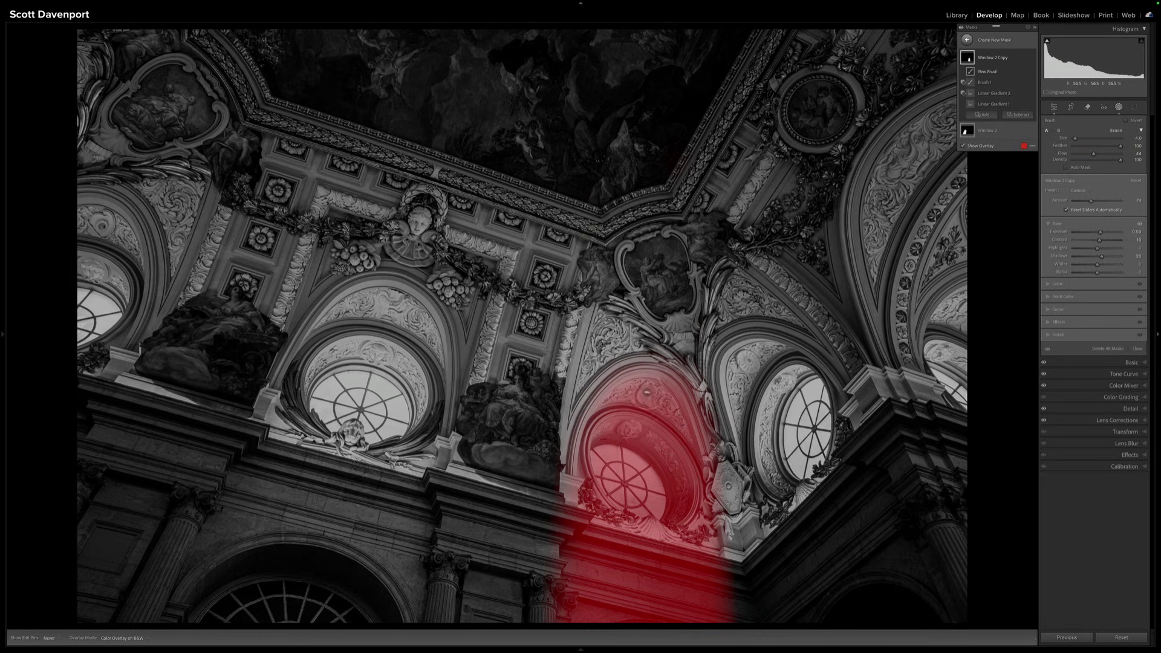
drag(646, 393, 675, 410)
mouse_move(675, 464)
mouse_down()
mouse_move(620, 429)
mouse_move(601, 435)
mouse_move(661, 442)
mouse_move(671, 514)
mouse_up()
Step: Hide the red mask overlay and rename the copied mask to 'Window 3'
key(h)
click(969, 145)
double_click(986, 58)
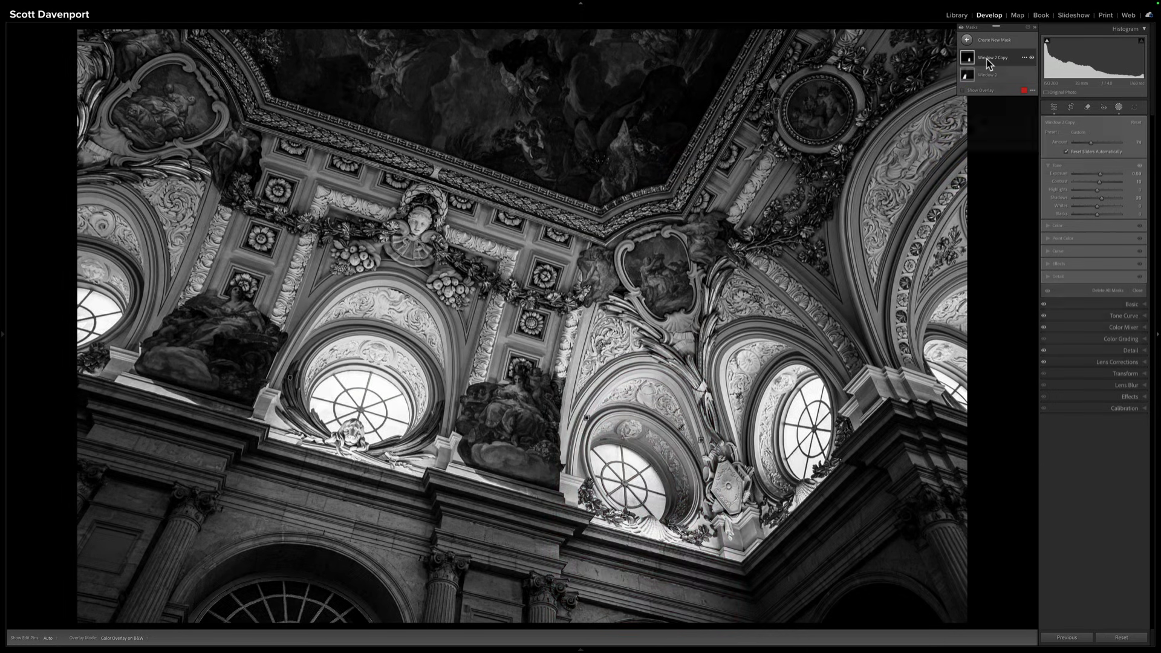
text(Window 3)
key(Return)
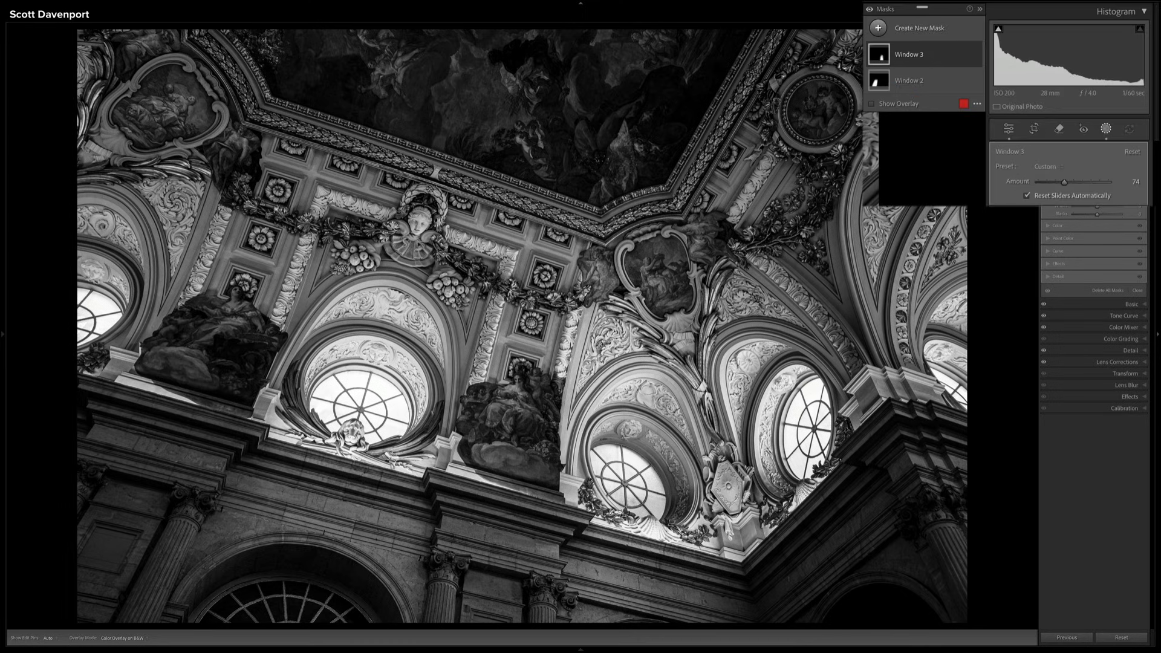
Step: Raise the Amount for the Window 3 beam and the Window 2 beam to 114
mouse_move(1065, 182)
mouse_down()
mouse_move(1076, 182)
mouse_move(1048, 181)
mouse_move(1069, 180)
mouse_up()
click(917, 83)
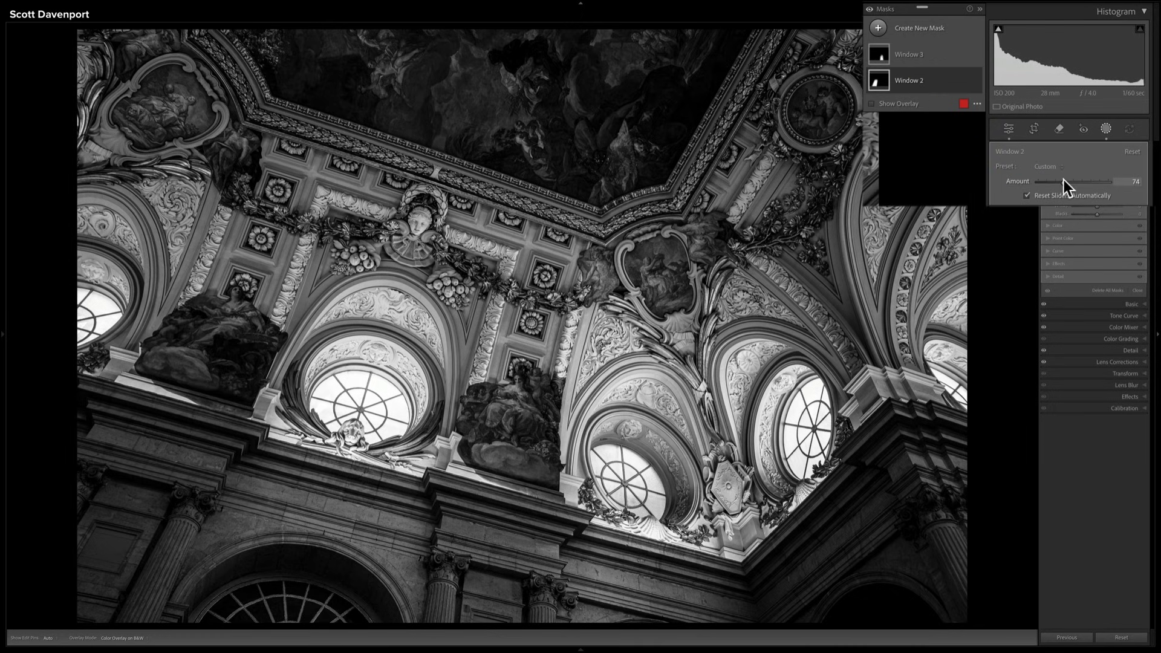
mouse_move(1065, 179)
mouse_down()
mouse_move(1055, 180)
mouse_move(1078, 178)
mouse_up()
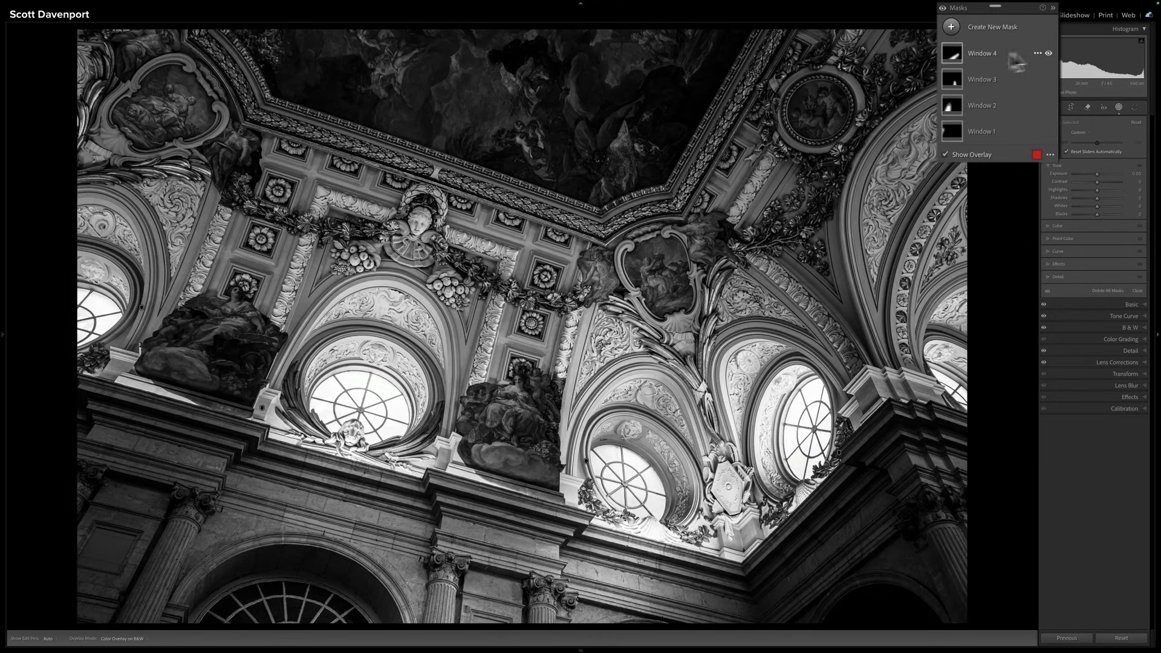
Step: Preview the coverage of the window beam masks listed in the Masks panel
mouse_move(959, 61)
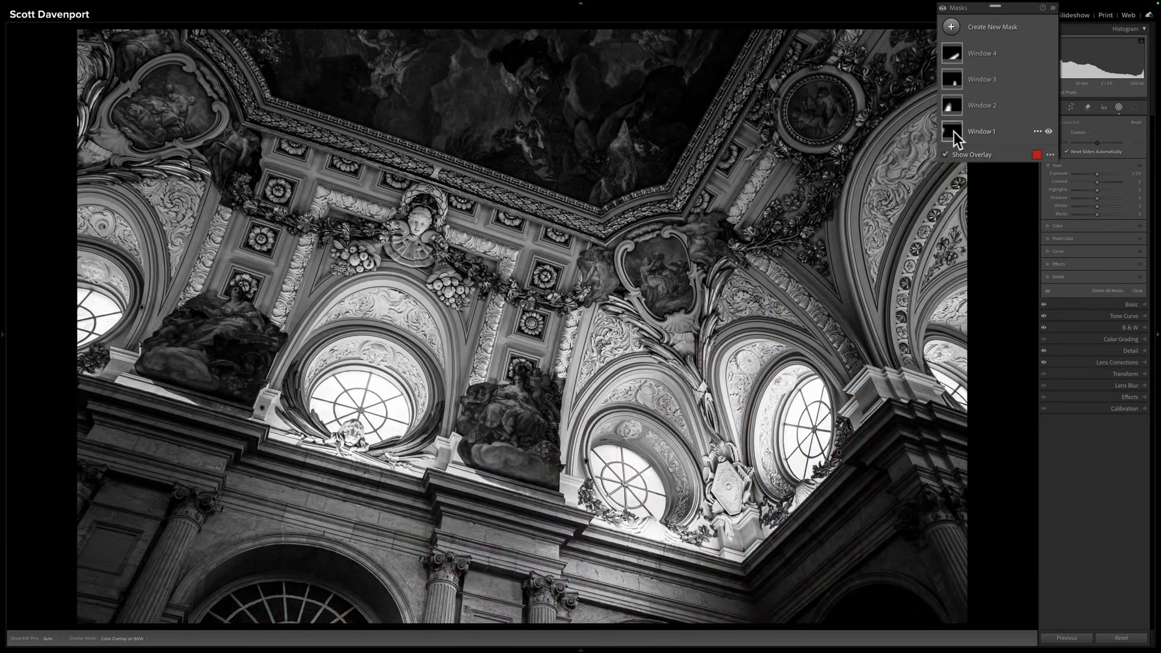
mouse_move(952, 132)
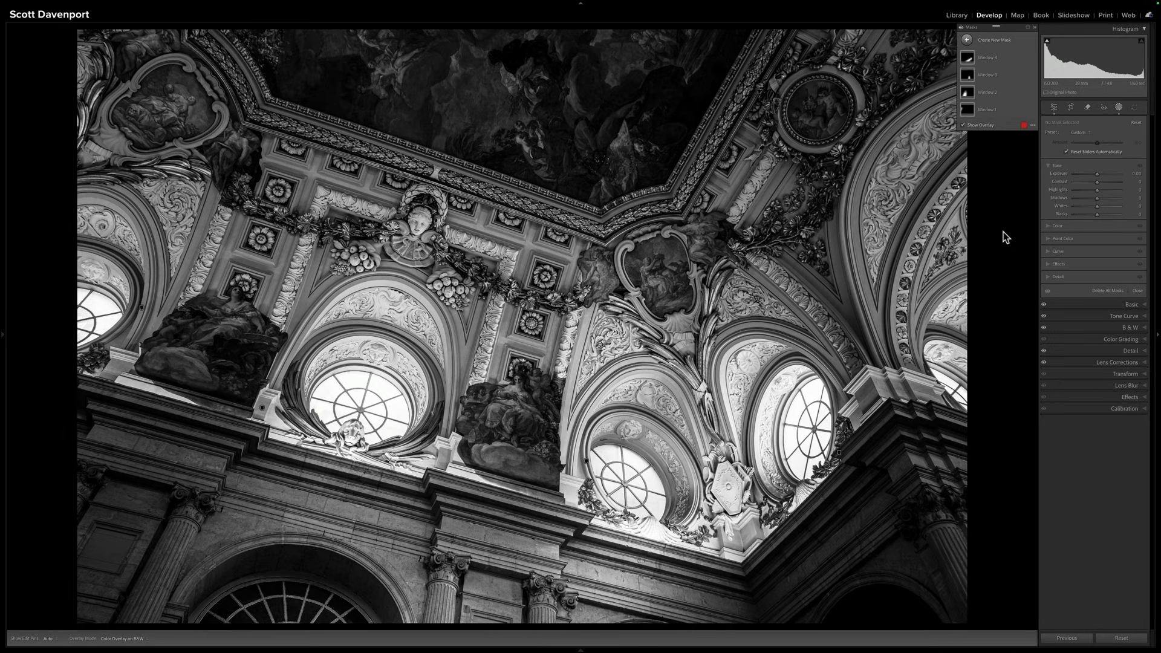
click(1033, 109)
click(1033, 92)
click(1032, 75)
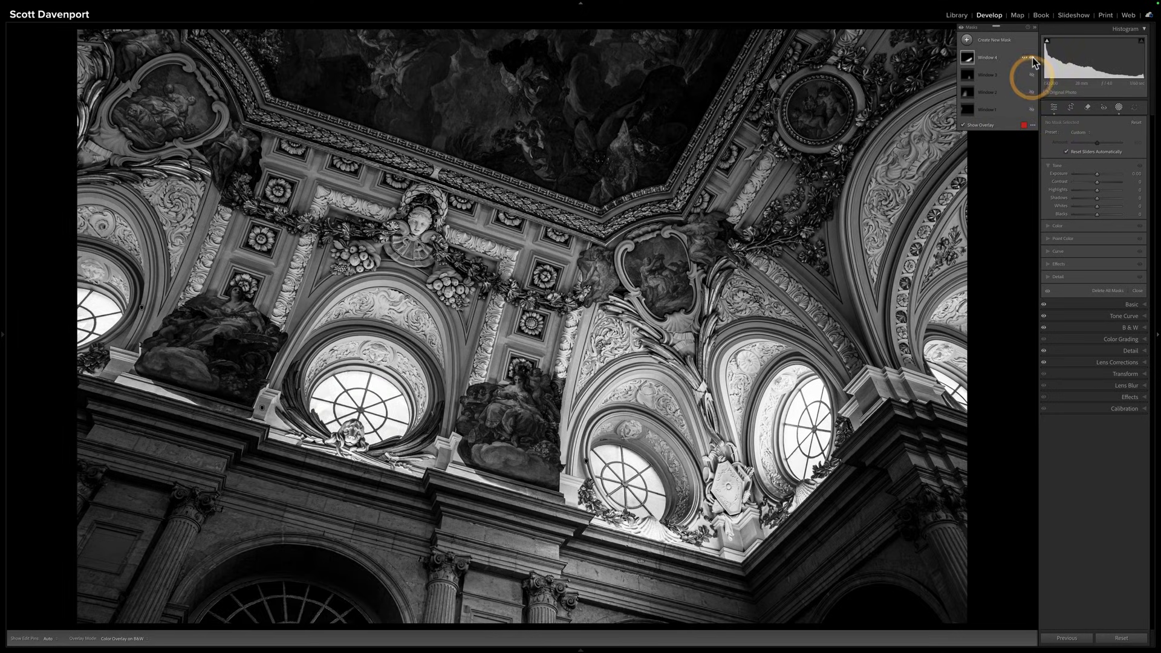
click(1033, 58)
click(1033, 110)
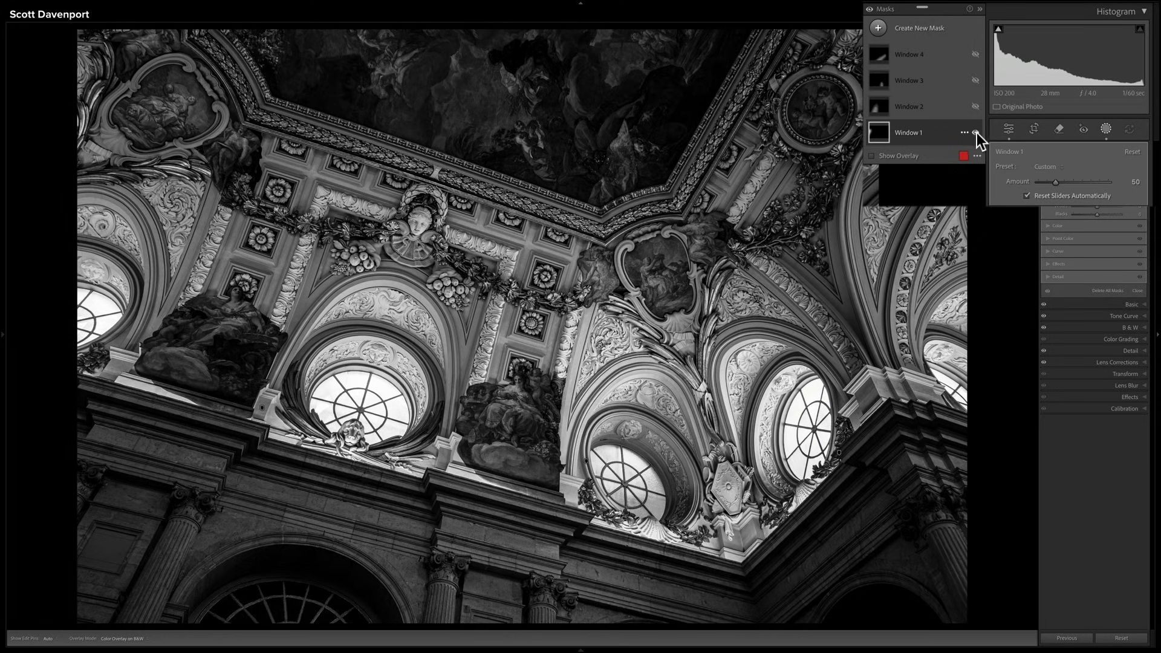
click(976, 133)
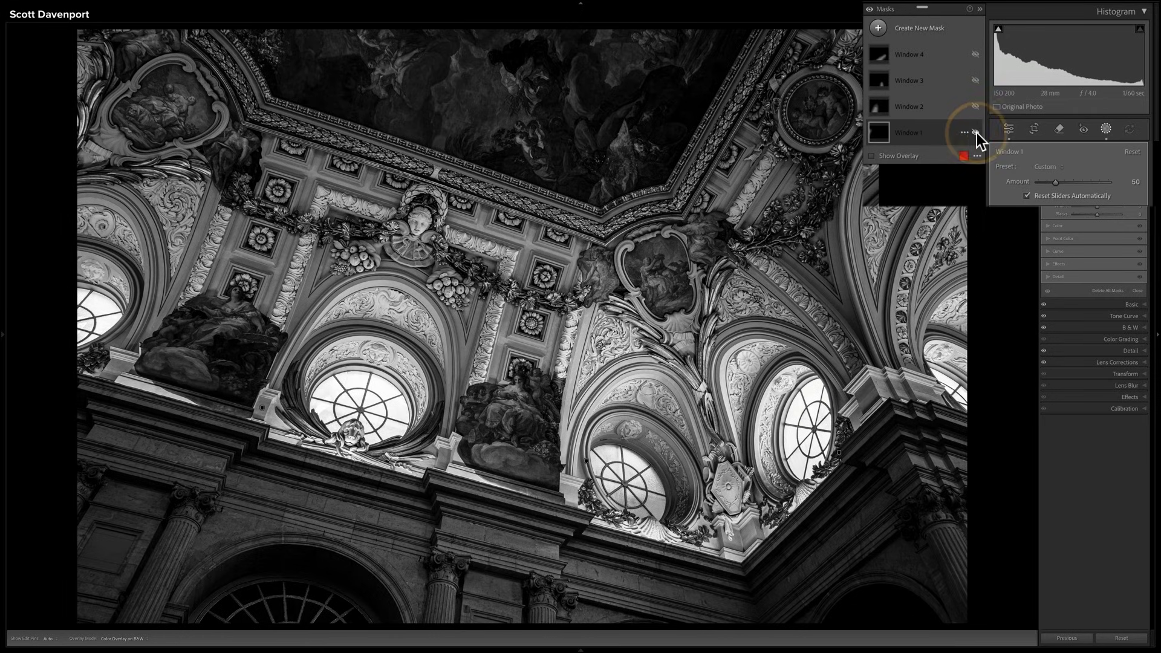
click(976, 132)
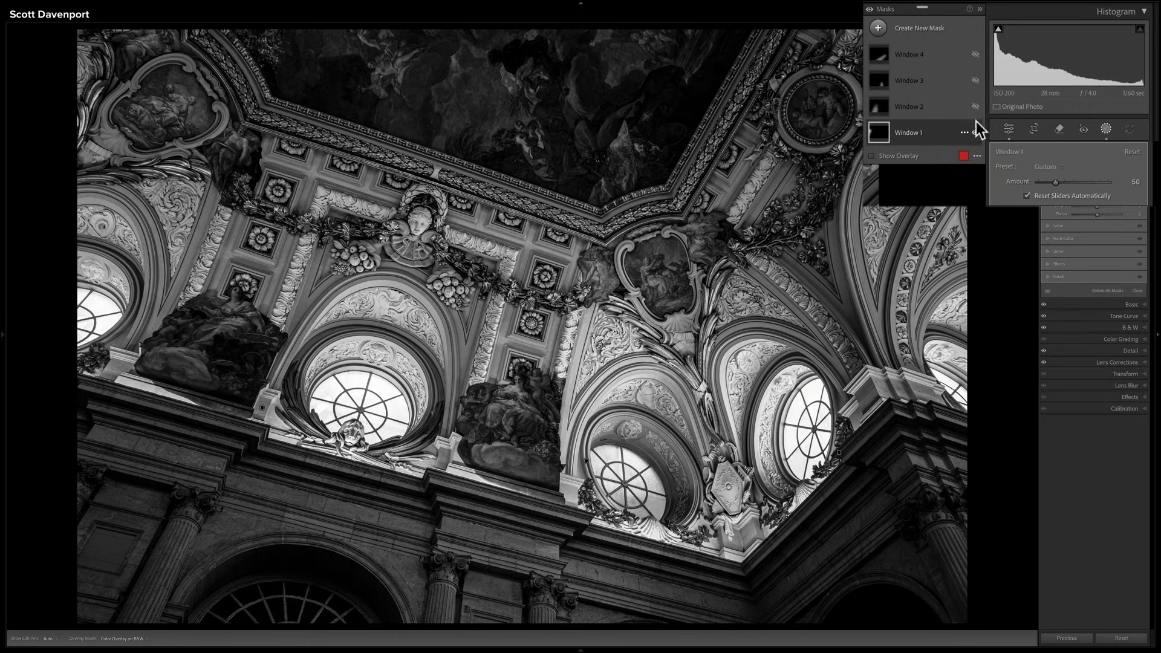
click(975, 108)
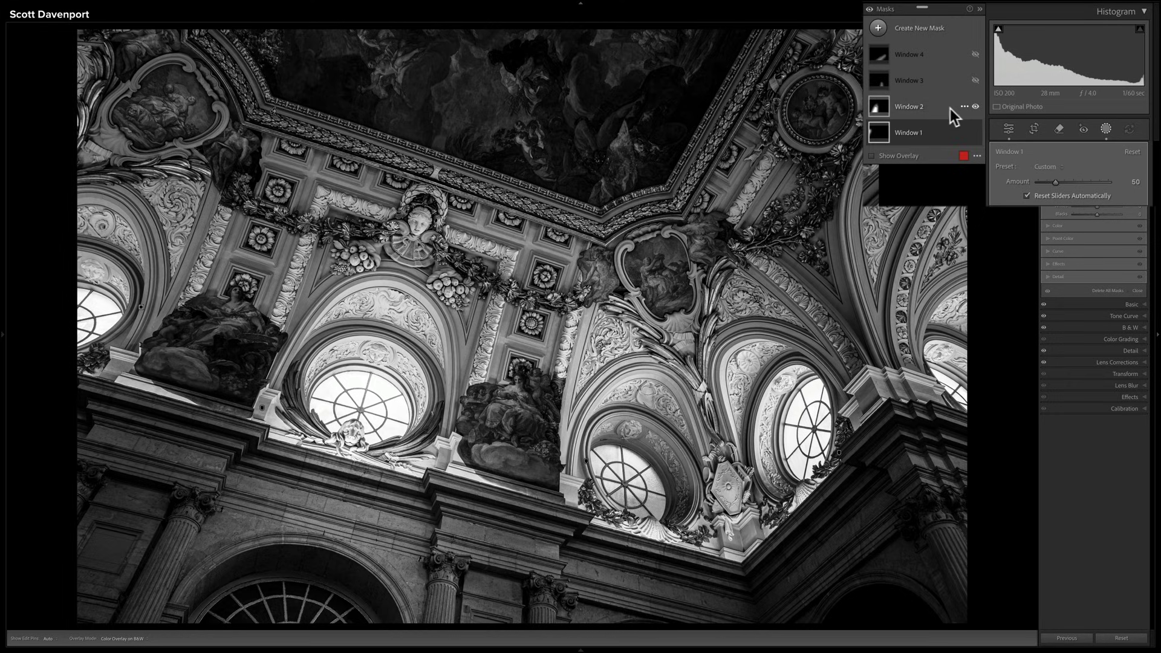
click(943, 108)
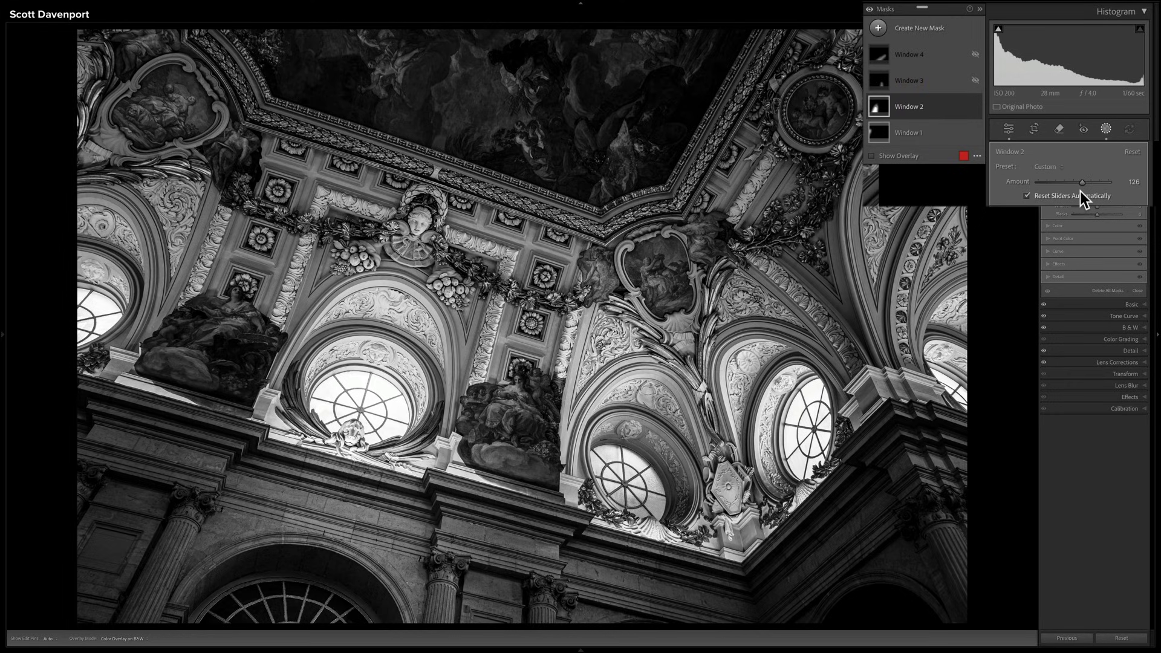
click(920, 109)
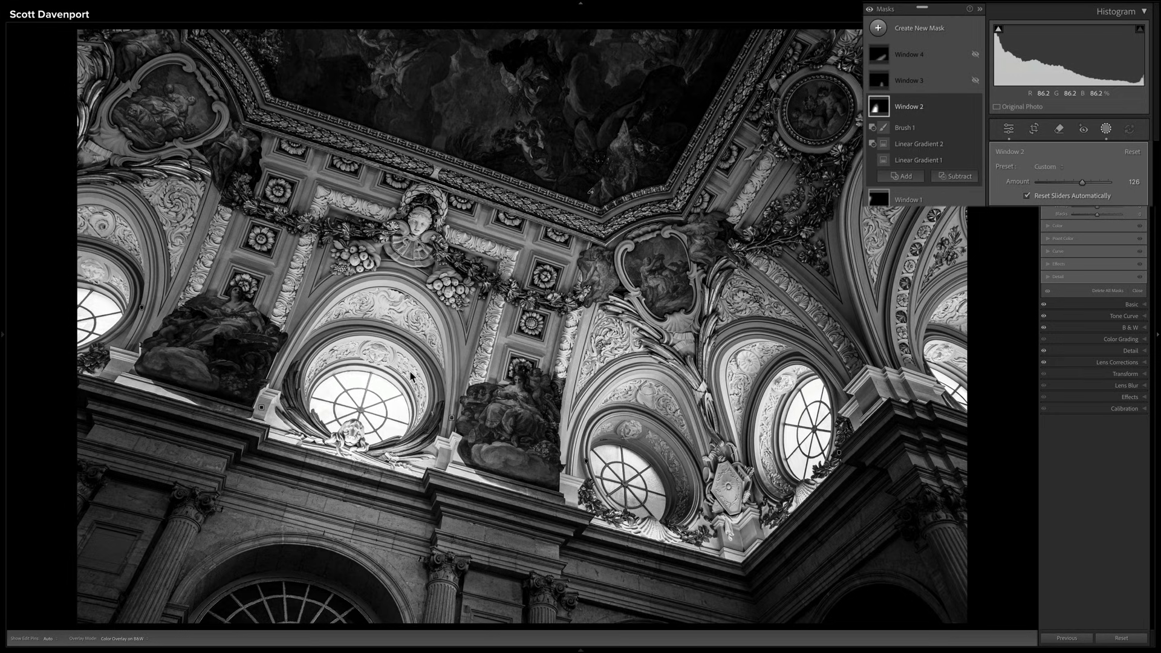
click(922, 110)
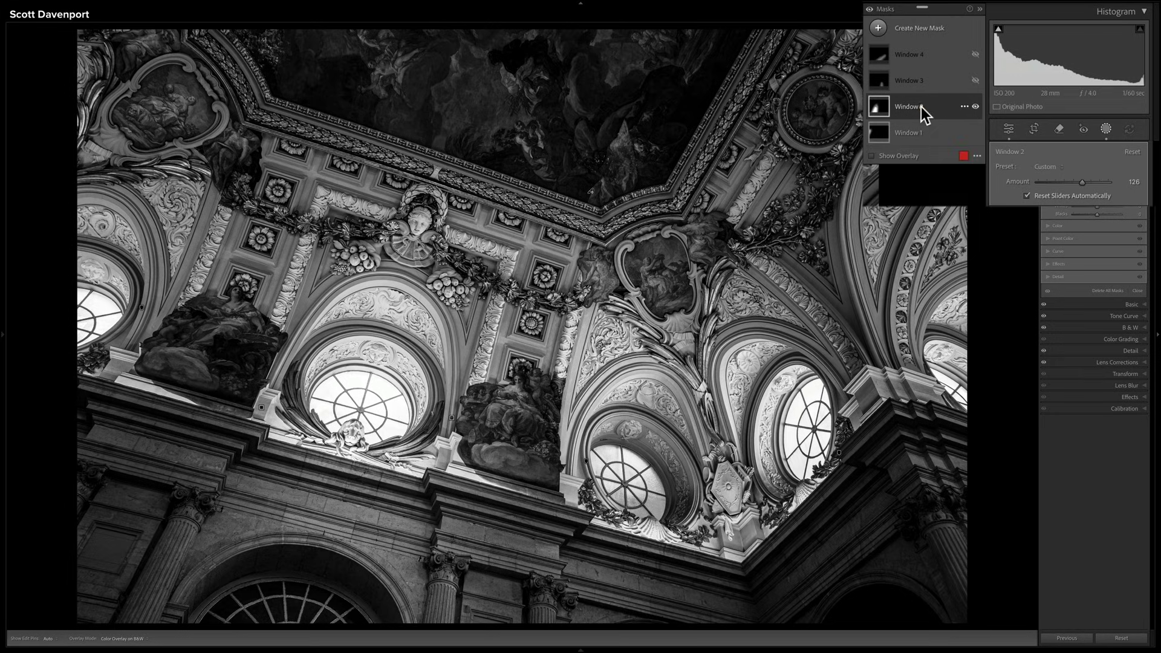
click(976, 79)
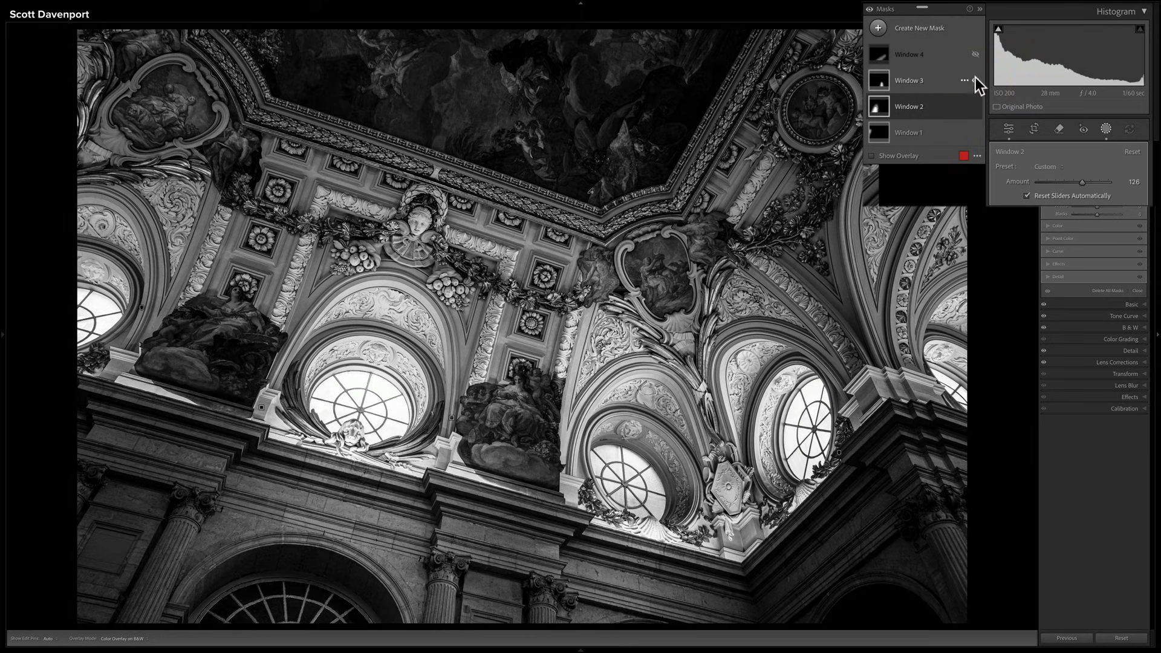
click(975, 55)
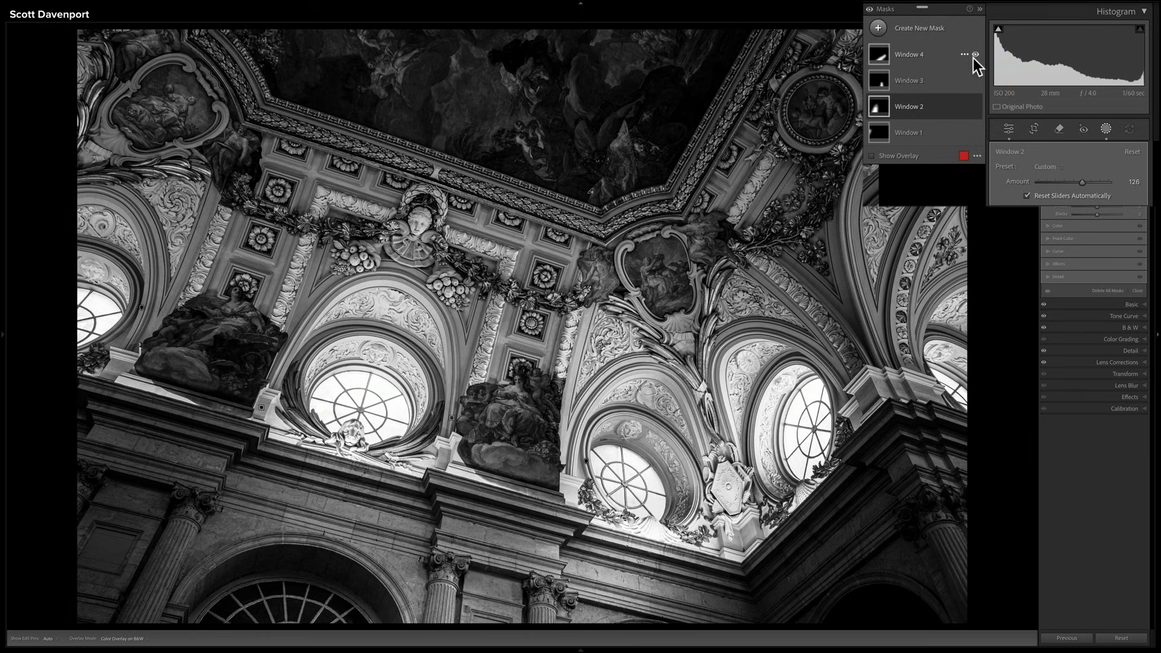
click(925, 54)
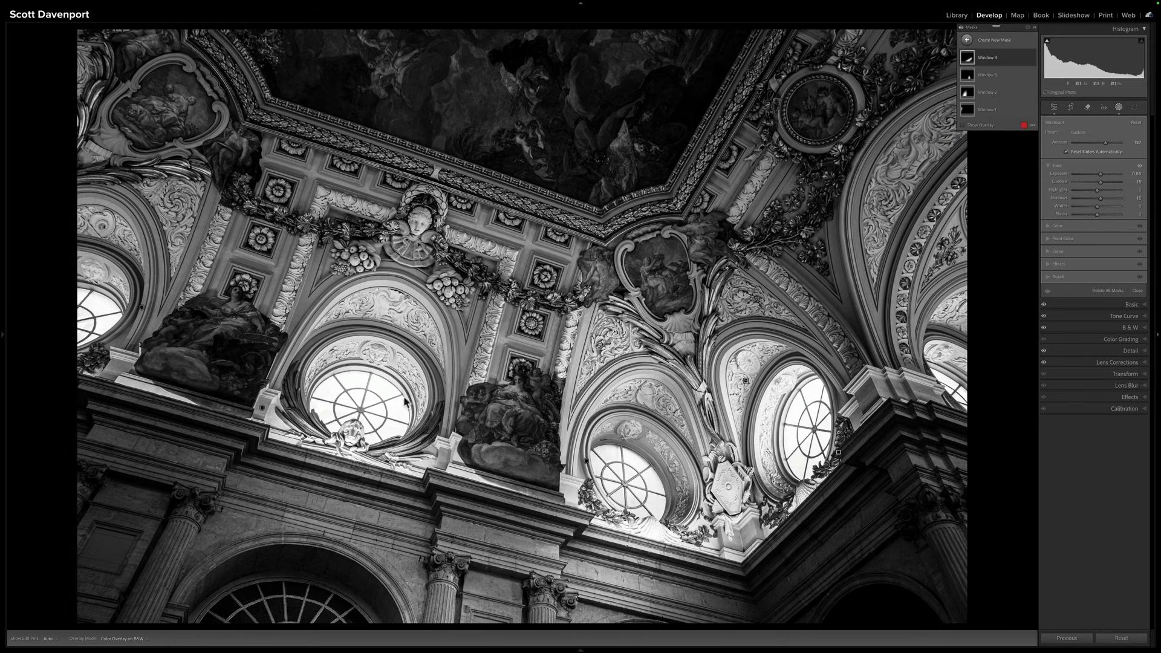
click(961, 29)
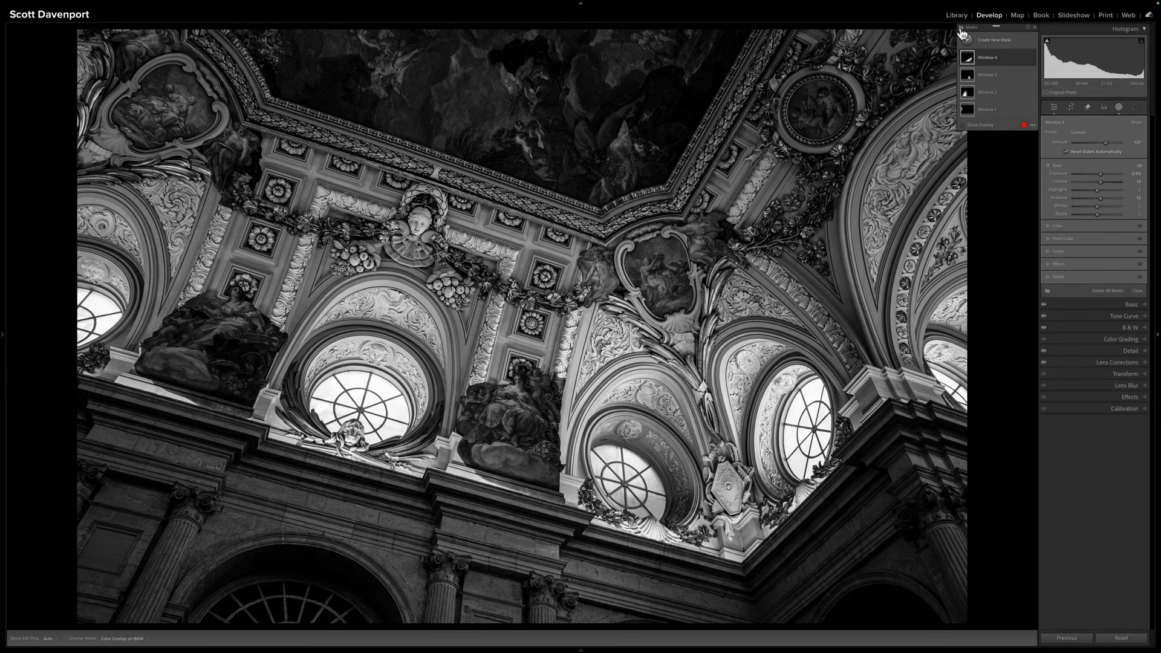
click(961, 29)
click(962, 28)
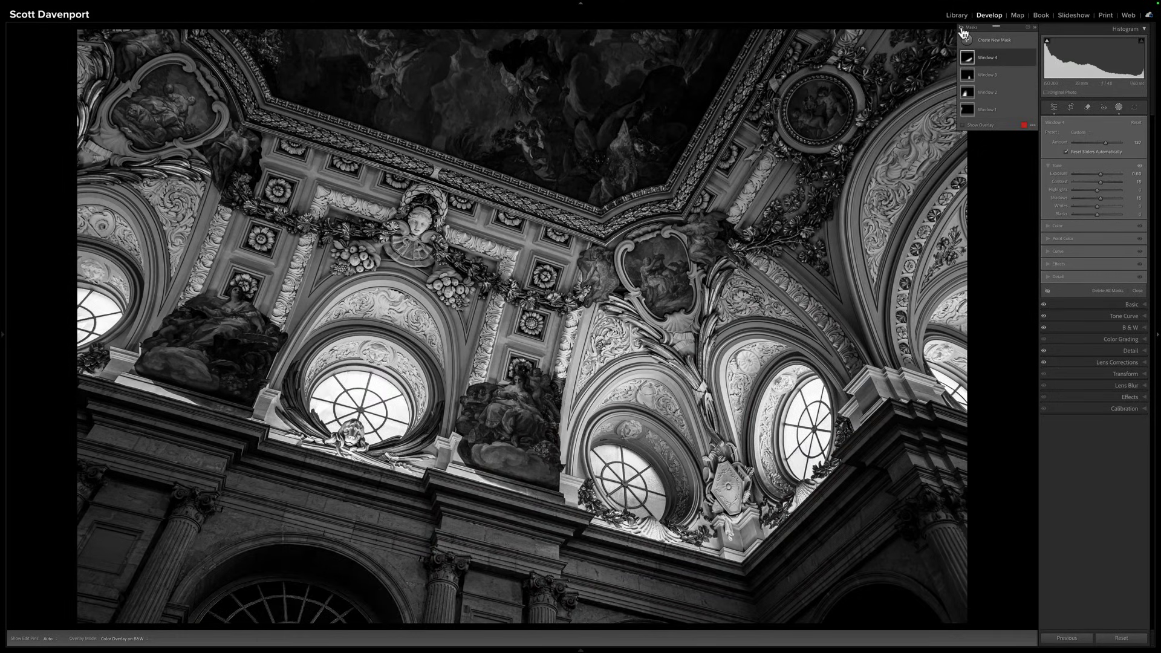
click(963, 30)
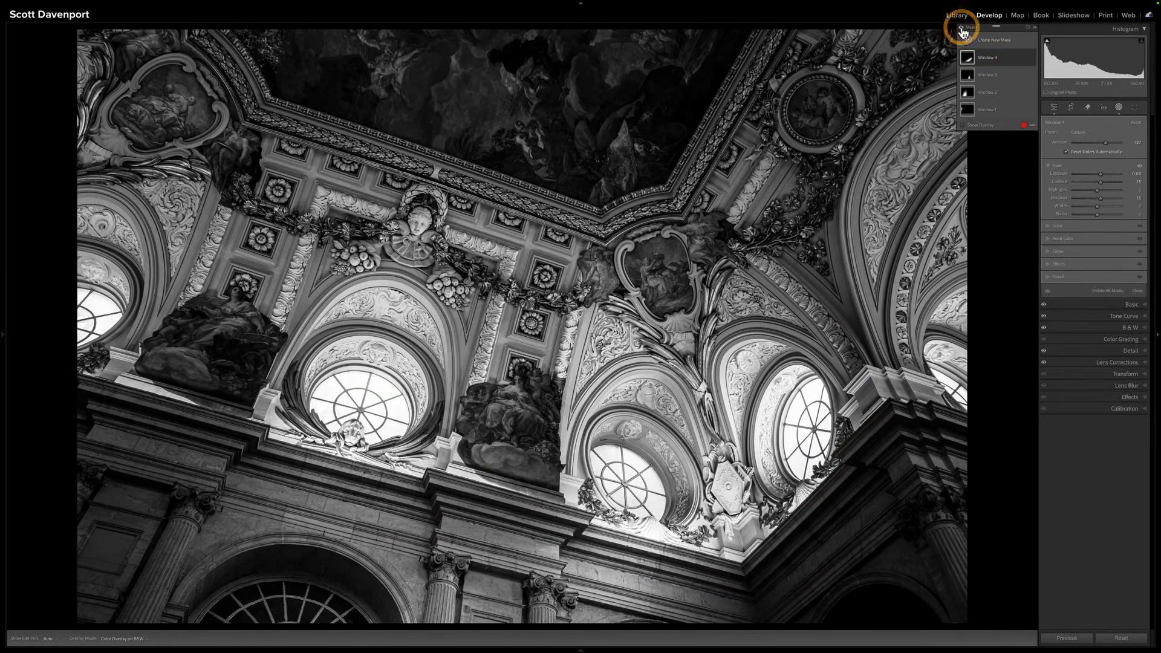
click(963, 30)
click(963, 30)
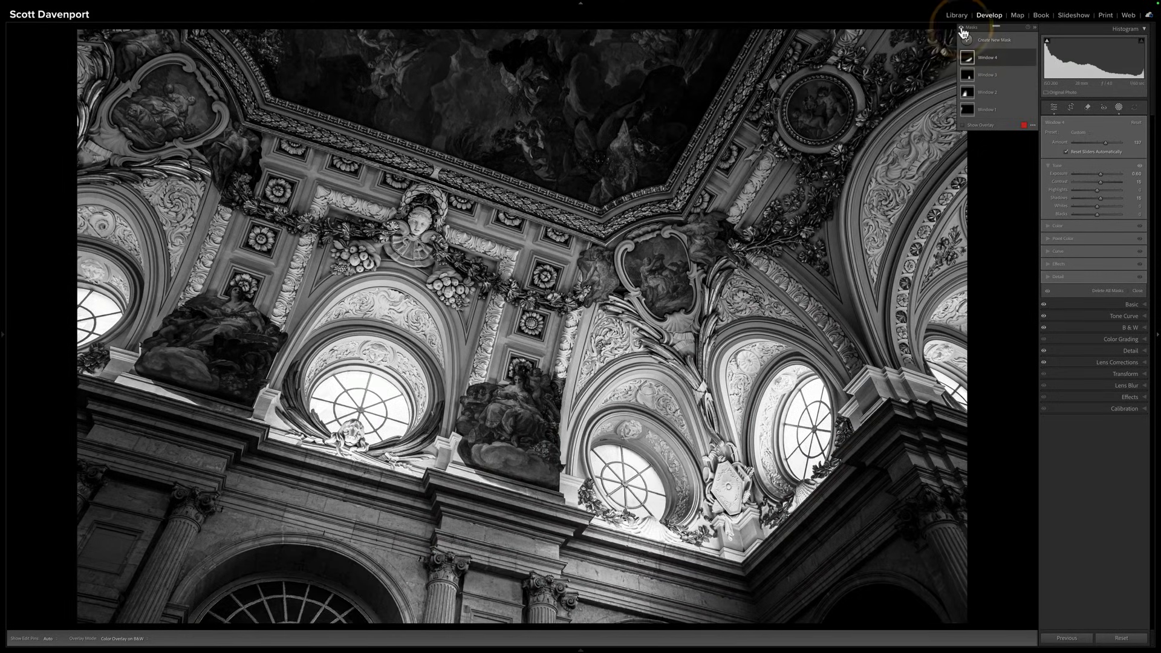